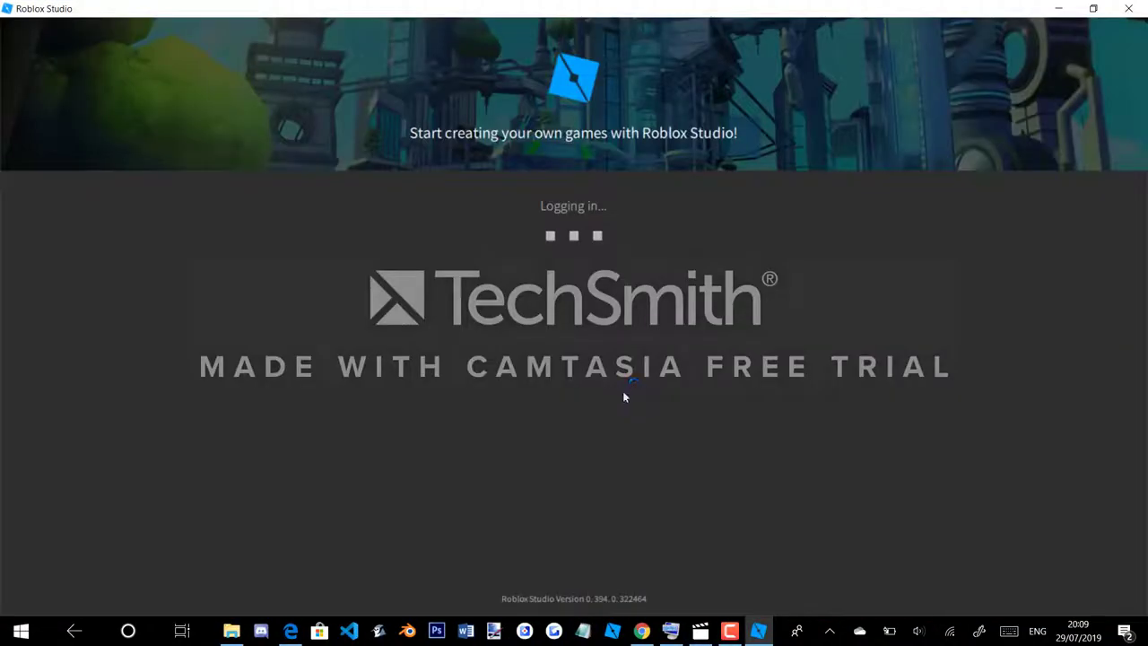
Step: Launch Blender, then return to Roblox Studio's Recent Games start page
click(406, 632)
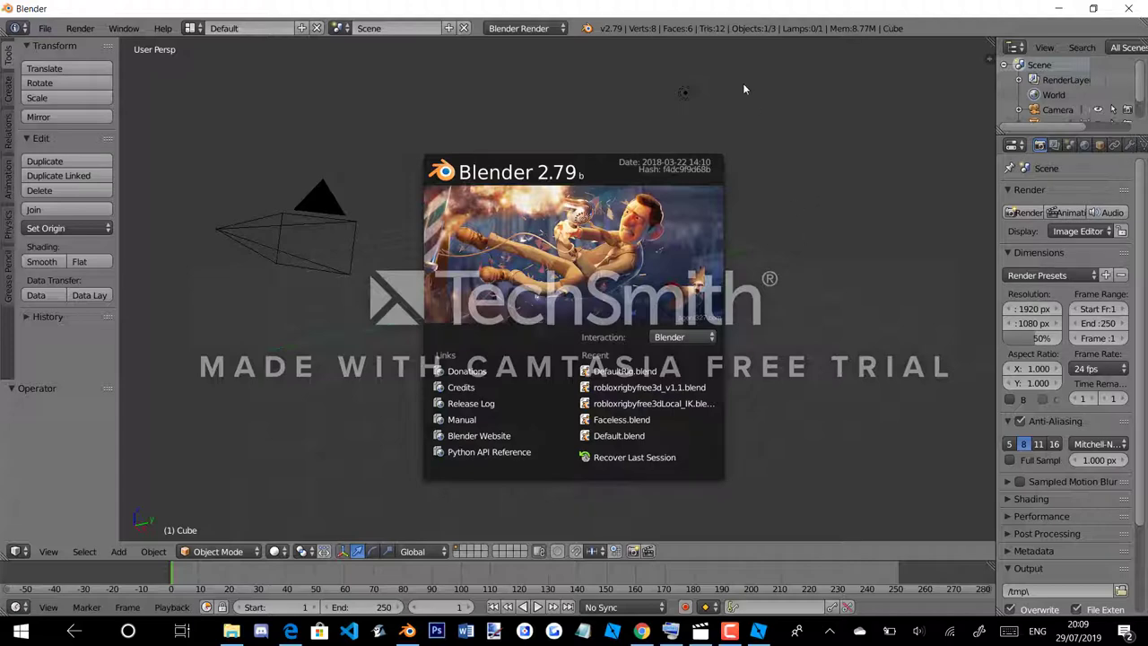
click(761, 635)
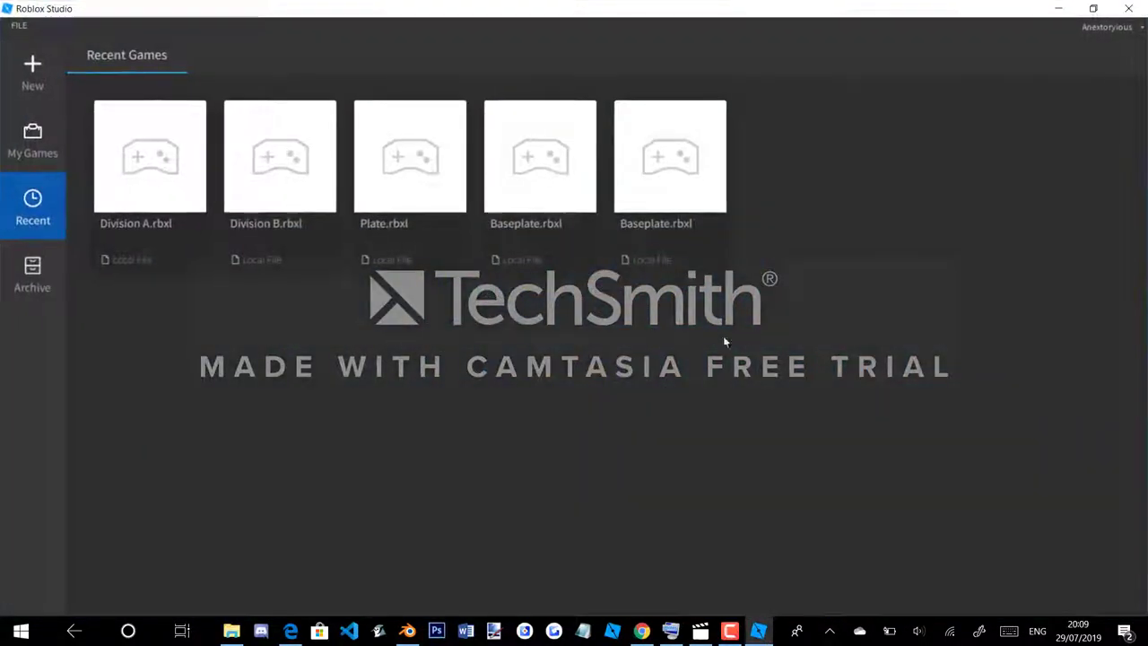
Step: Open the Division A place and spawn a player's avatar with the Load Character plugin
click(164, 183)
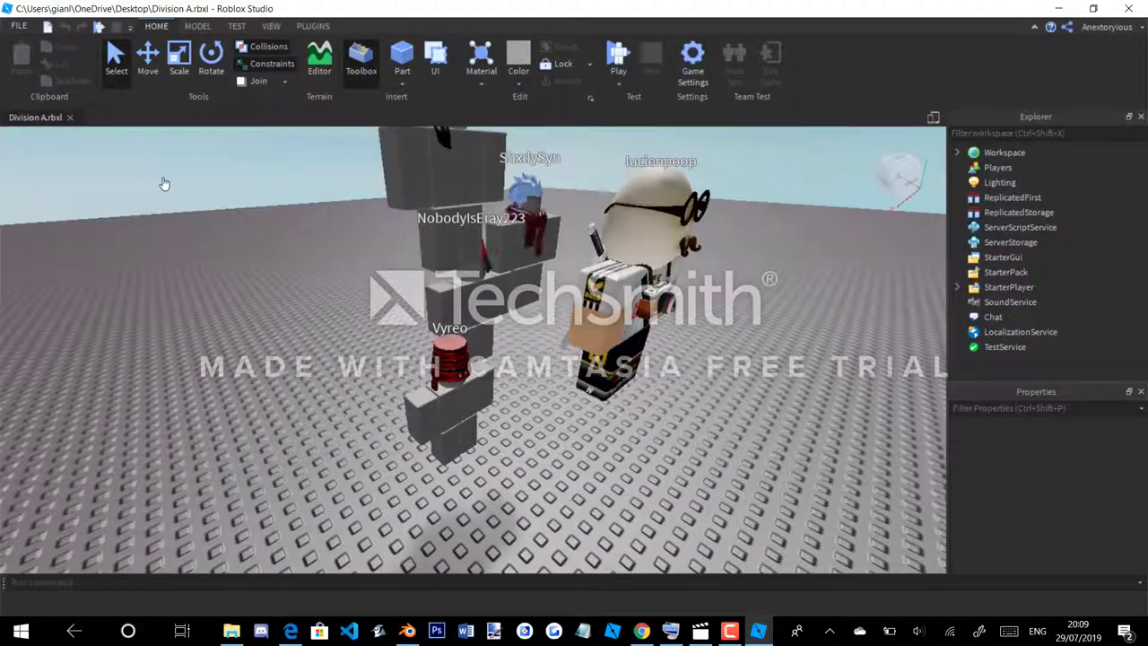
right_drag(165, 183, 668, 306)
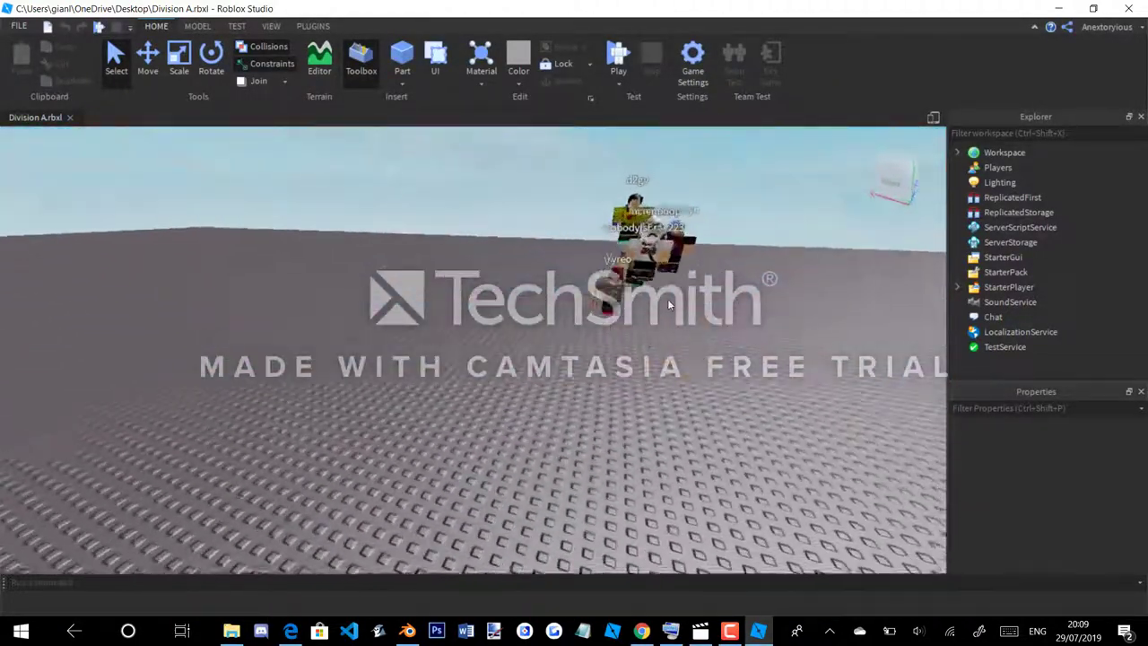
click(314, 26)
click(124, 63)
text(M)
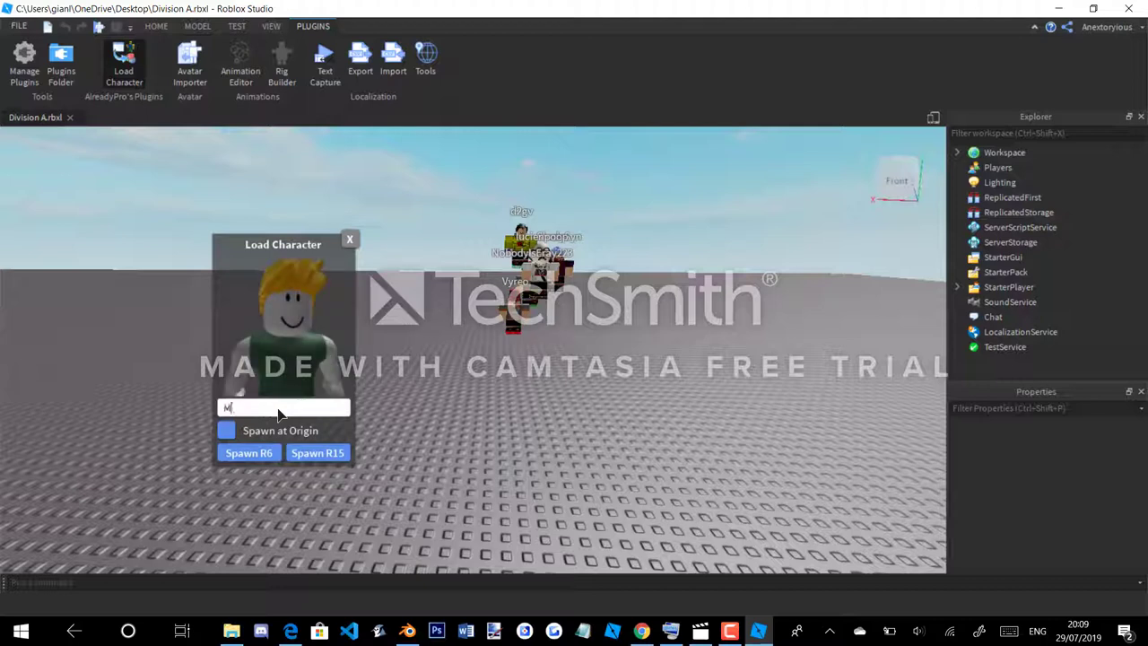
text(ax_McG)
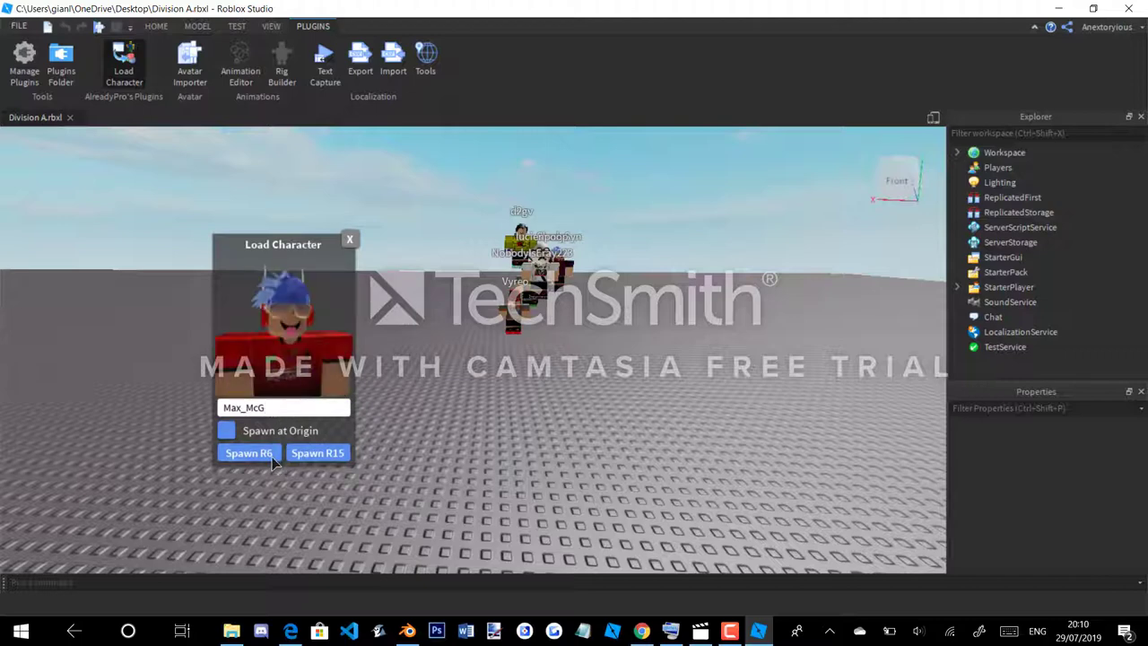
right_drag(616, 286, 628, 276)
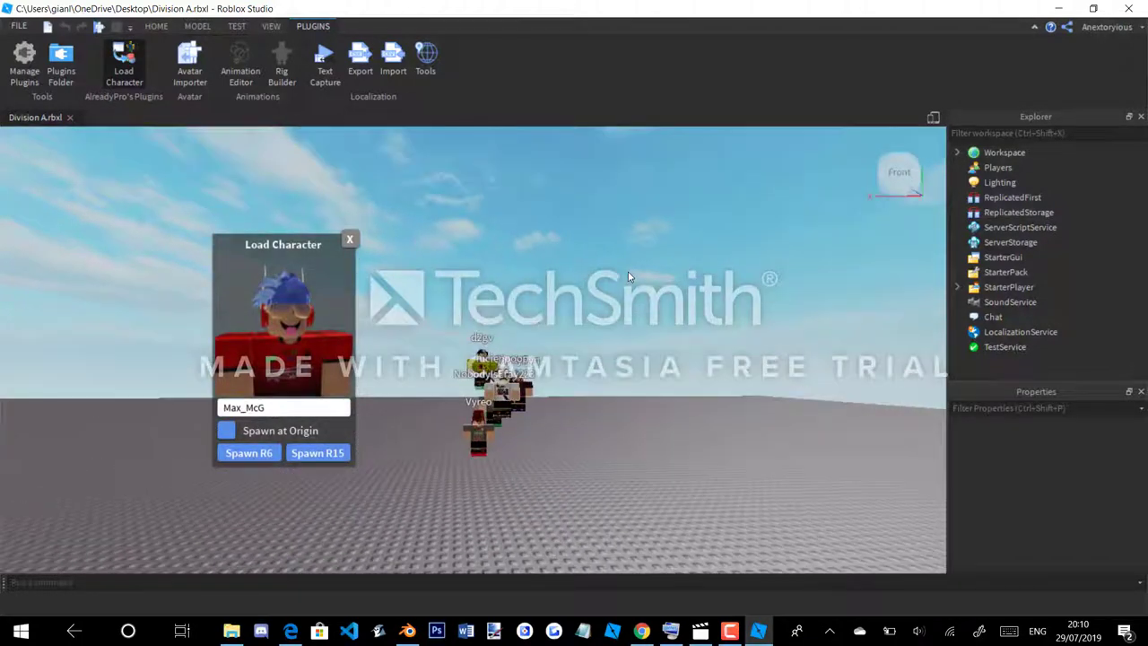
Step: Frame the spawned avatar, select its Shirt in Explorer and view its catalog page in the browser
double_click(974, 157)
click(1044, 257)
key(f)
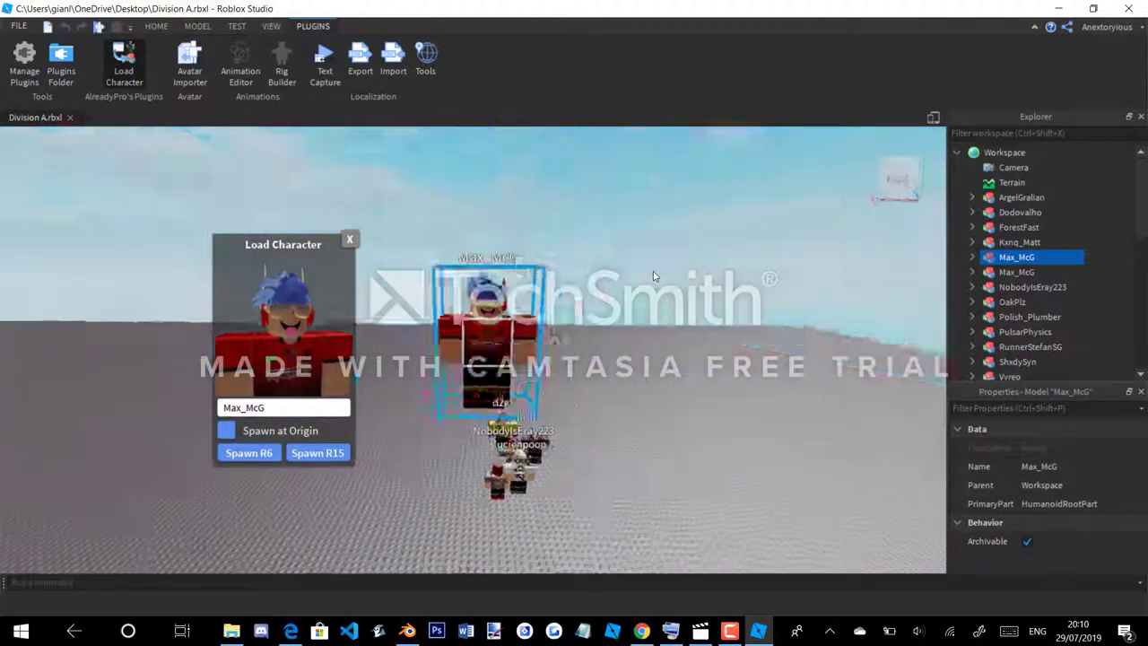
right_drag(652, 271, 655, 323)
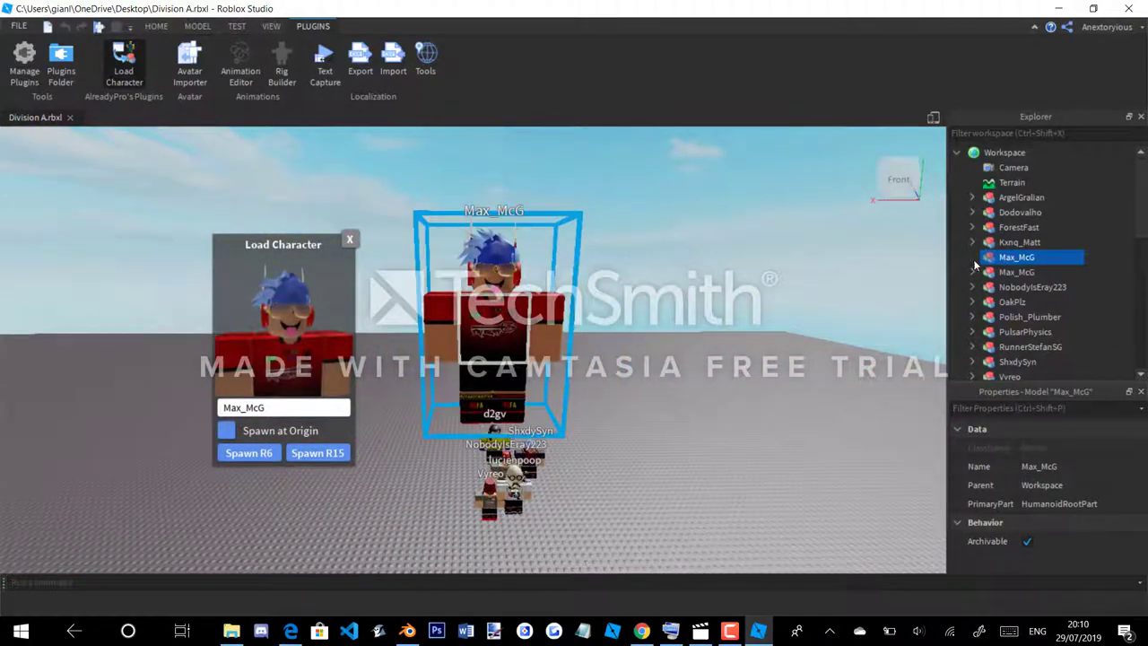
click(972, 256)
click(1010, 301)
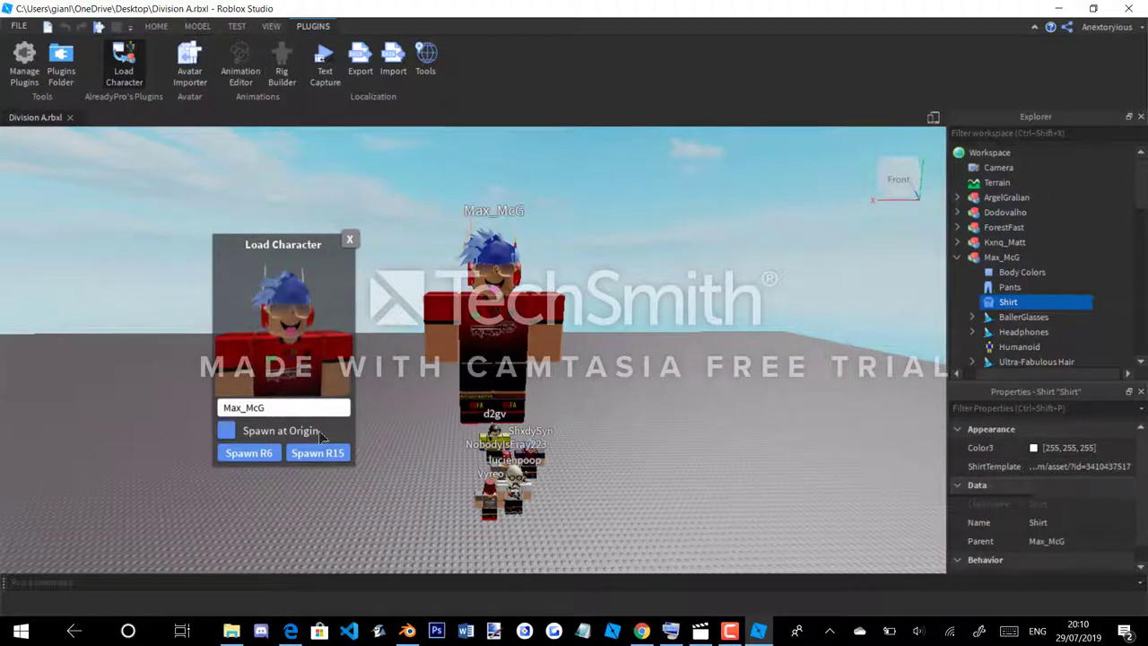
click(642, 631)
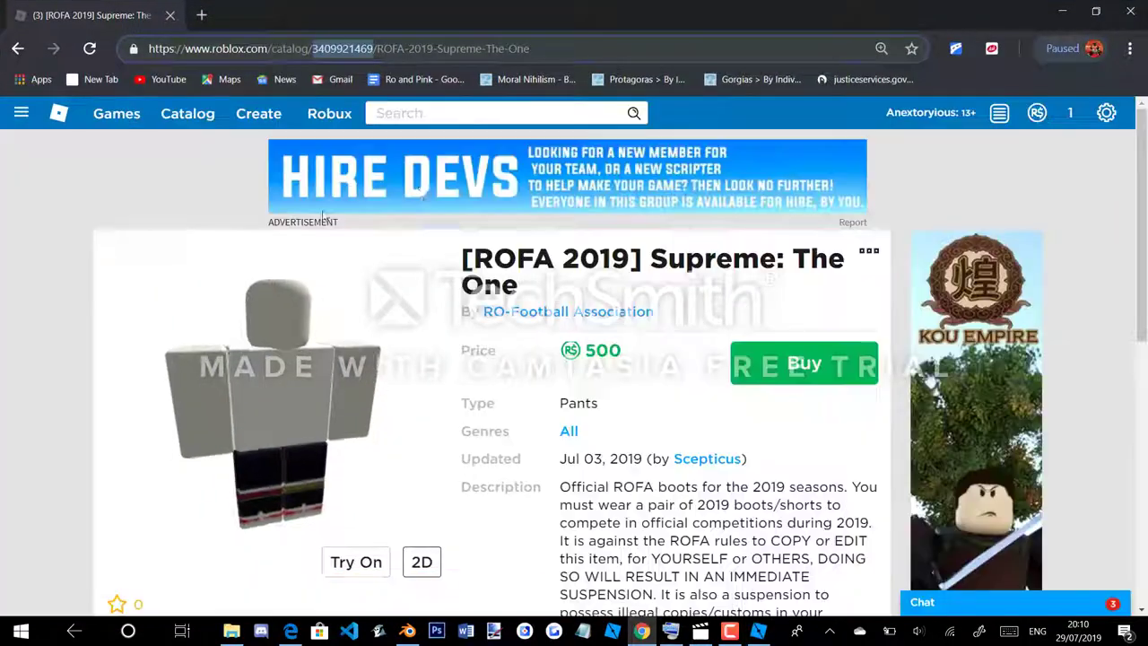
Step: Search the Roblox site for the player by username and open their profile
click(18, 48)
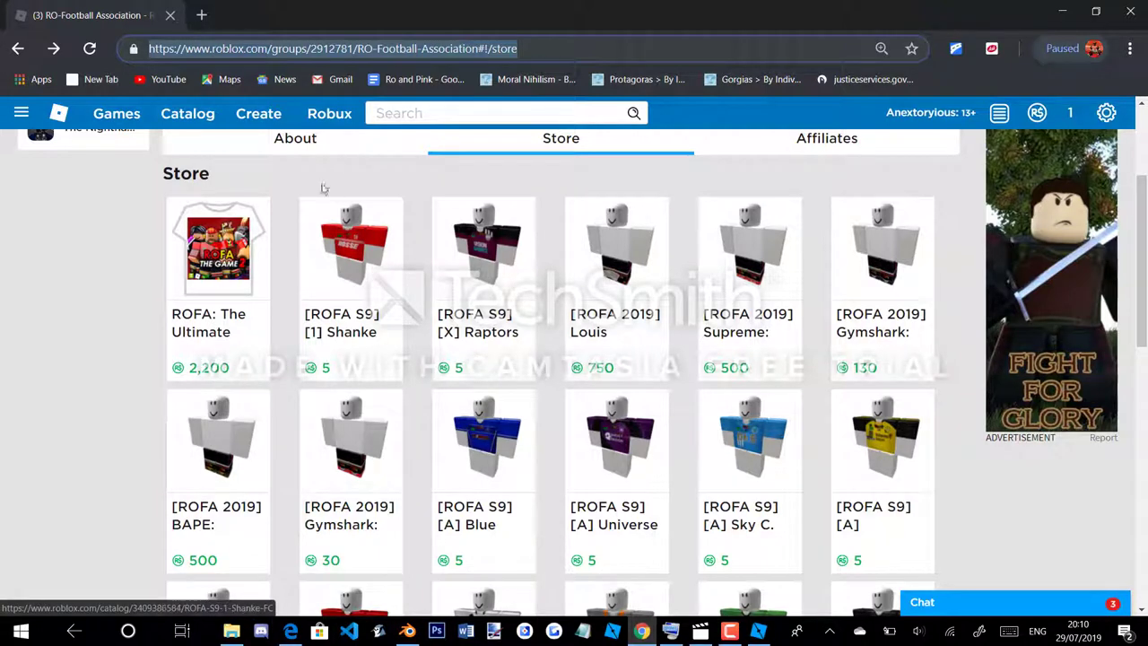
click(20, 113)
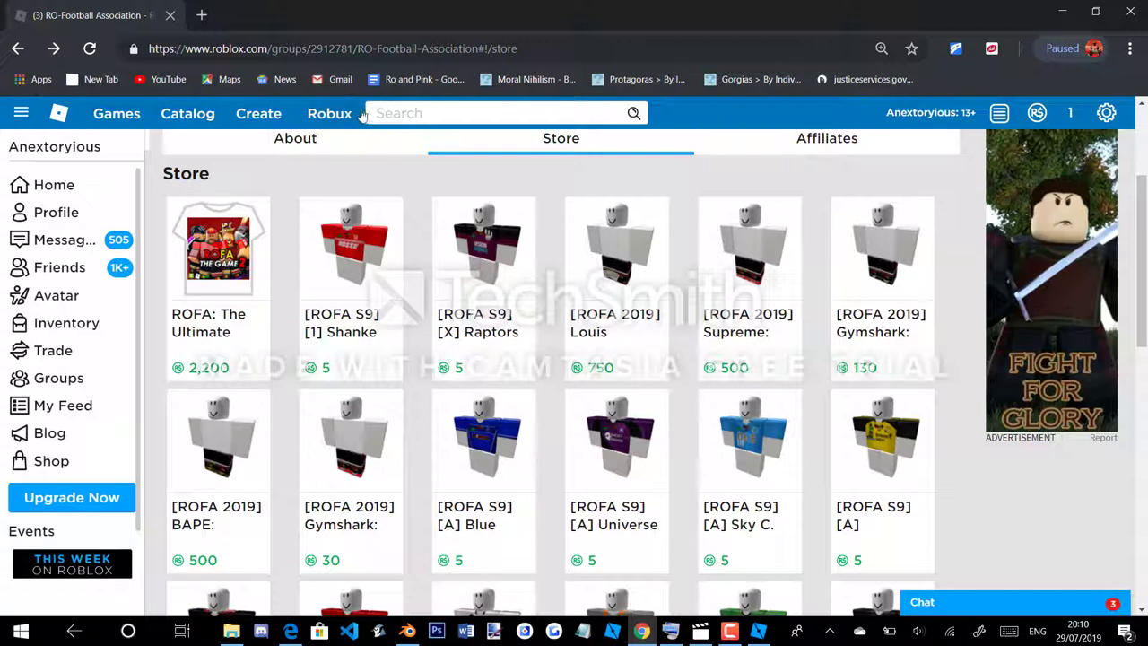
click(388, 116)
text(a)
key(BackSpace)
text(Zazag37)
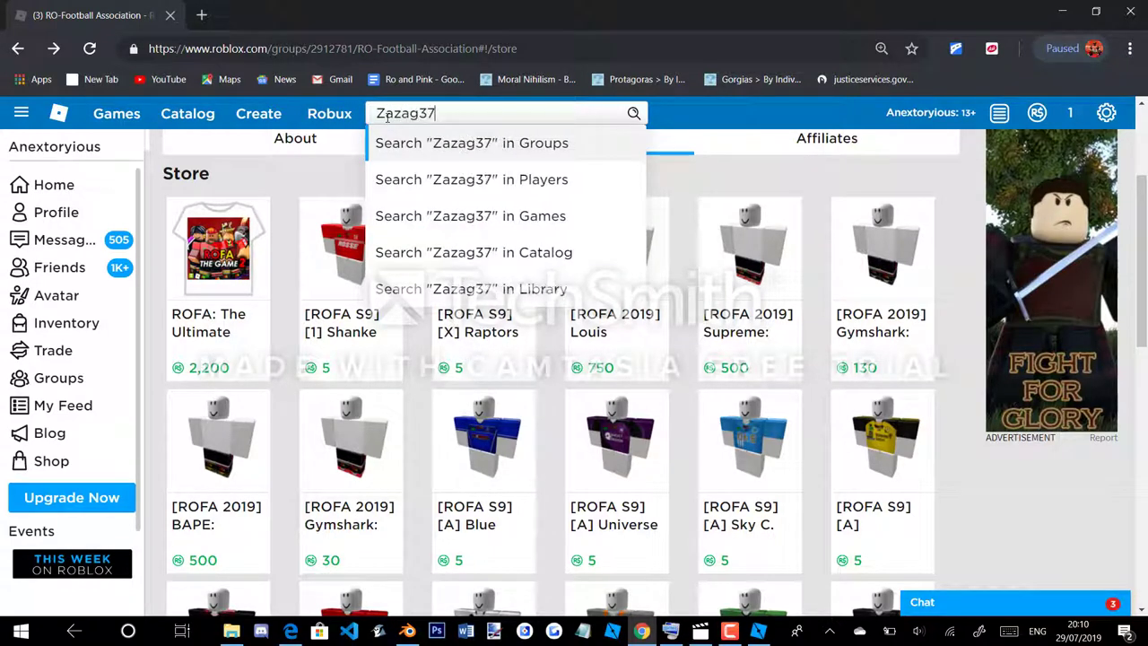
click(563, 181)
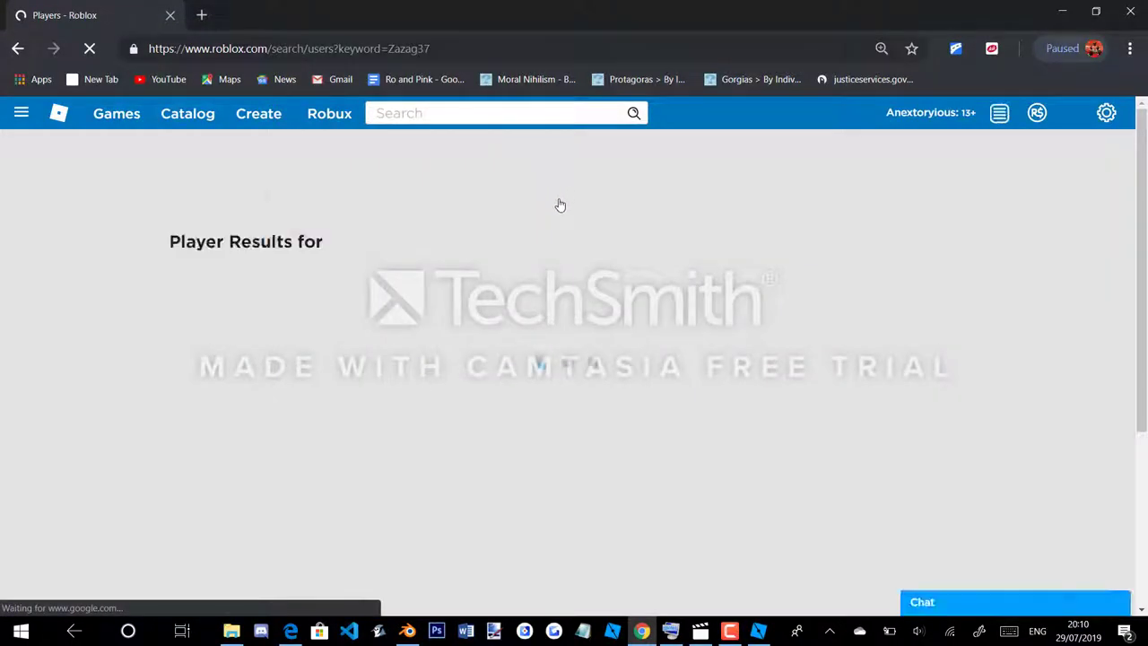
click(227, 346)
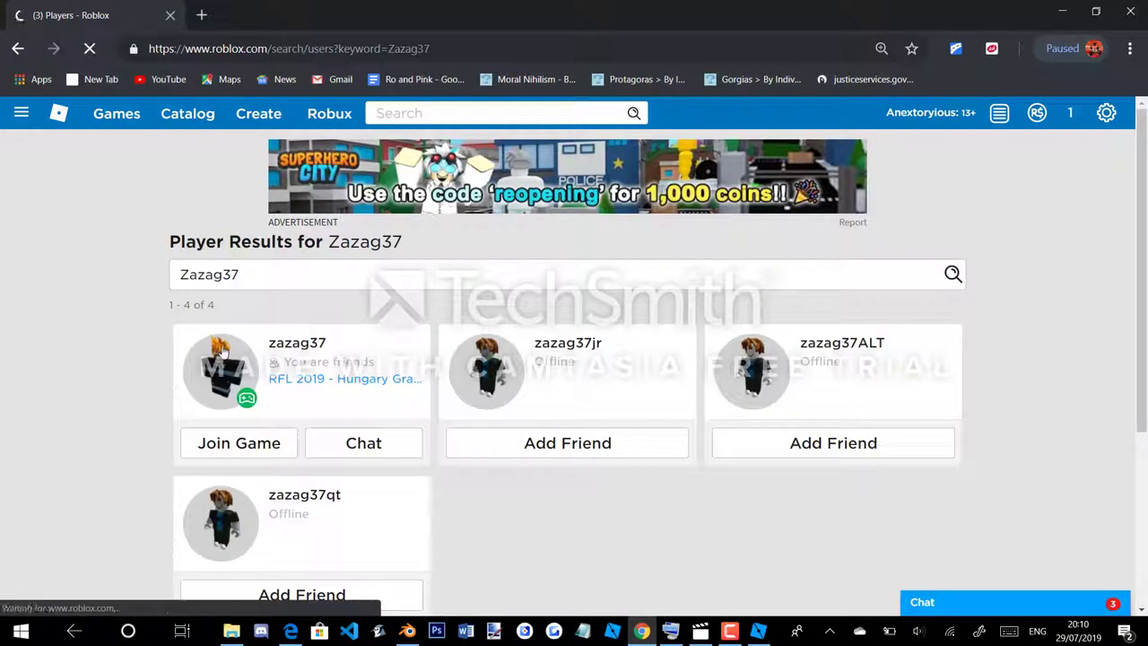
Step: Open the player's inventory, filter to Shirts and open the Zaza Season 9 shirt page
scroll(607, 290, down, 5)
scroll(912, 321, down, 1)
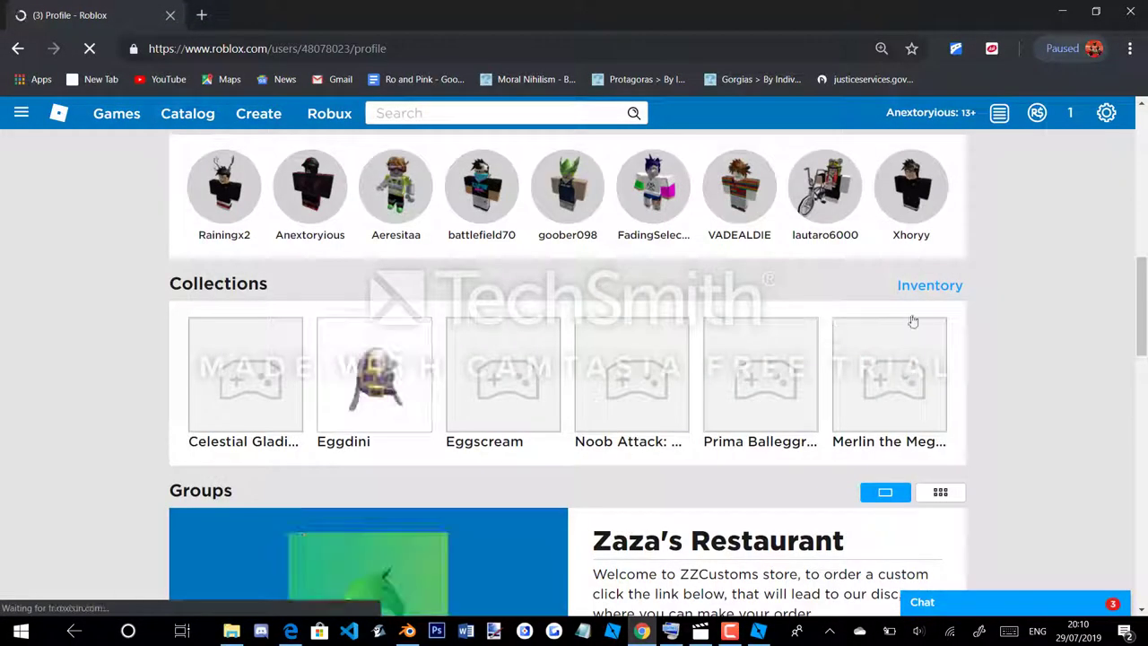
click(919, 291)
scroll(254, 380, down, 1)
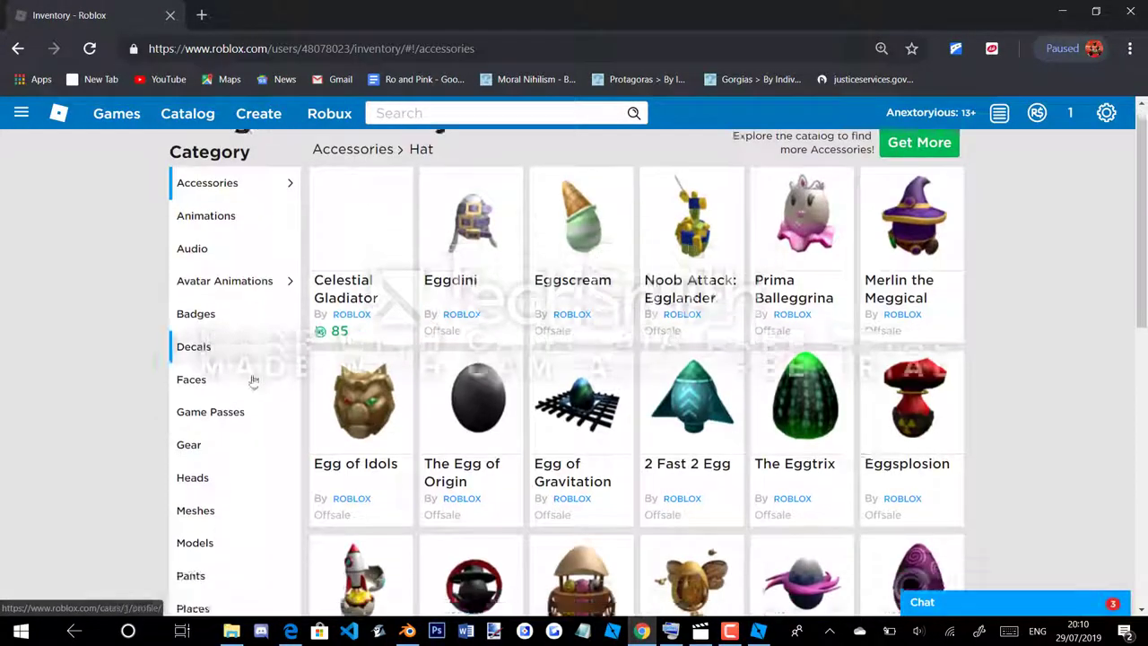
scroll(254, 380, down, 5)
click(205, 251)
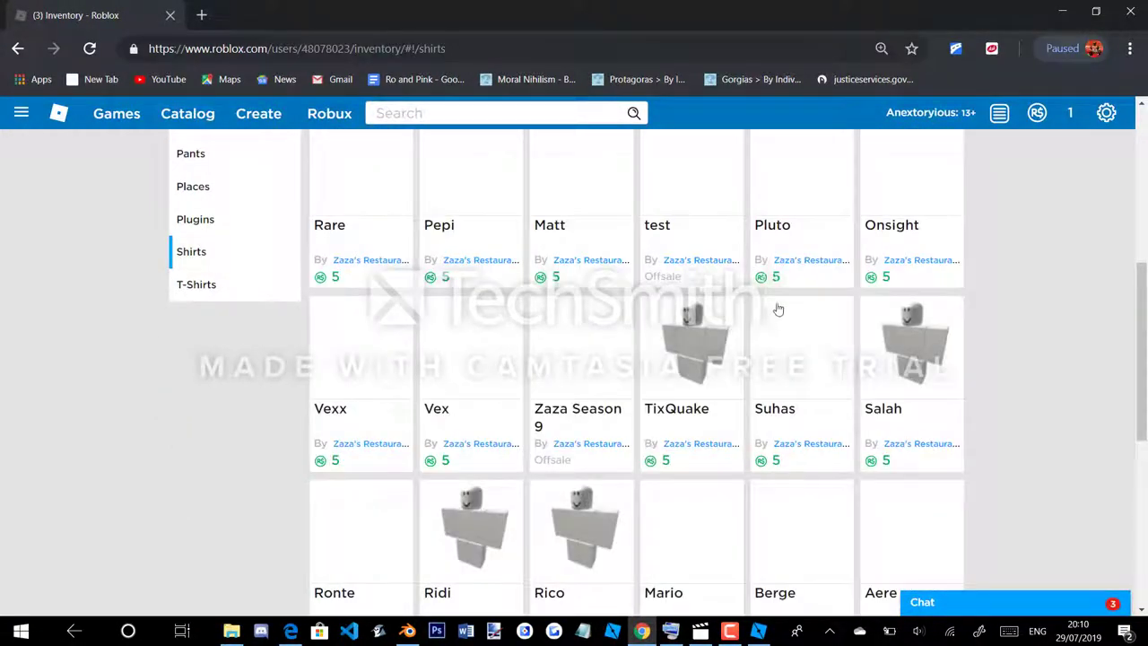
scroll(778, 310, up, 3)
scroll(663, 278, up, 1)
scroll(619, 296, up, 1)
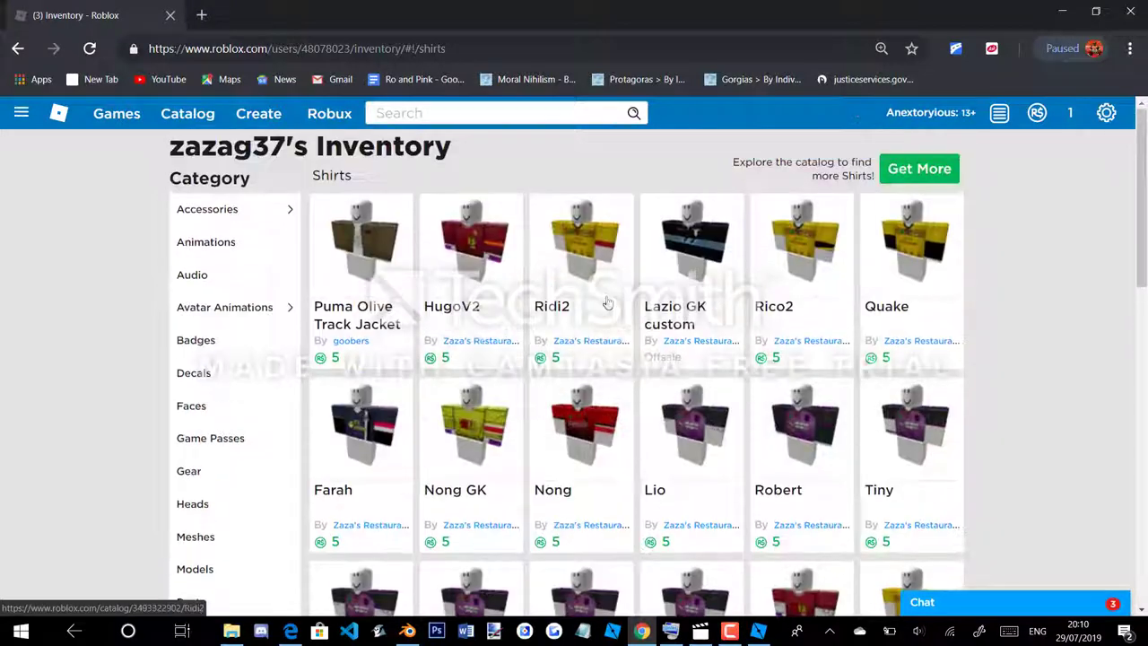
scroll(733, 299, down, 2)
scroll(628, 377, down, 2)
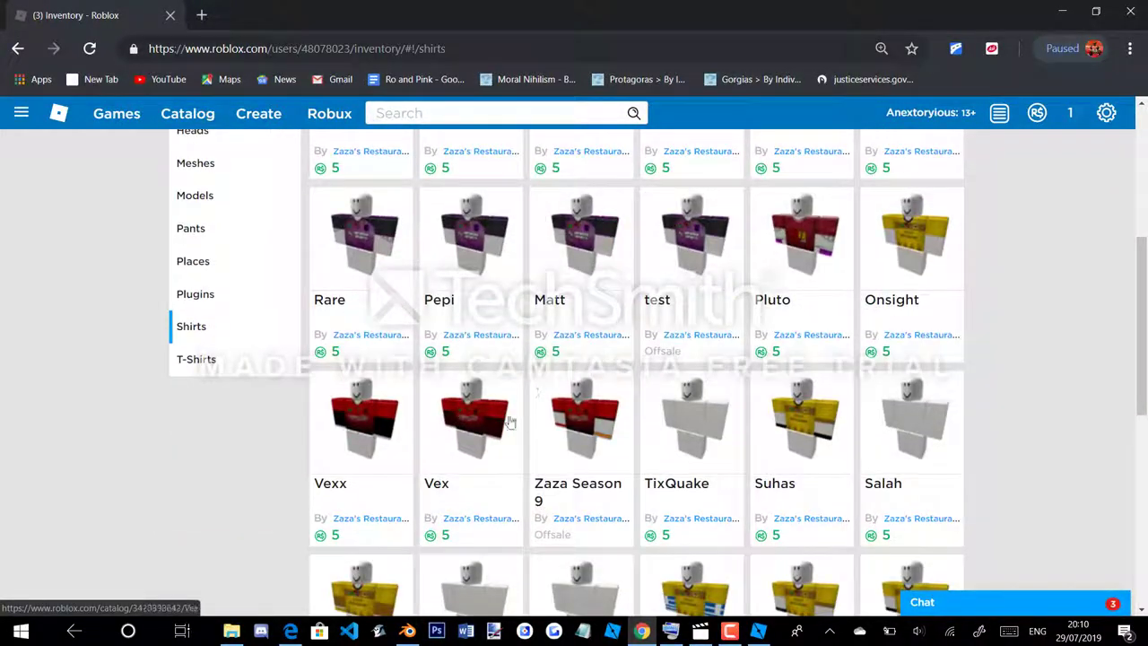
click(583, 408)
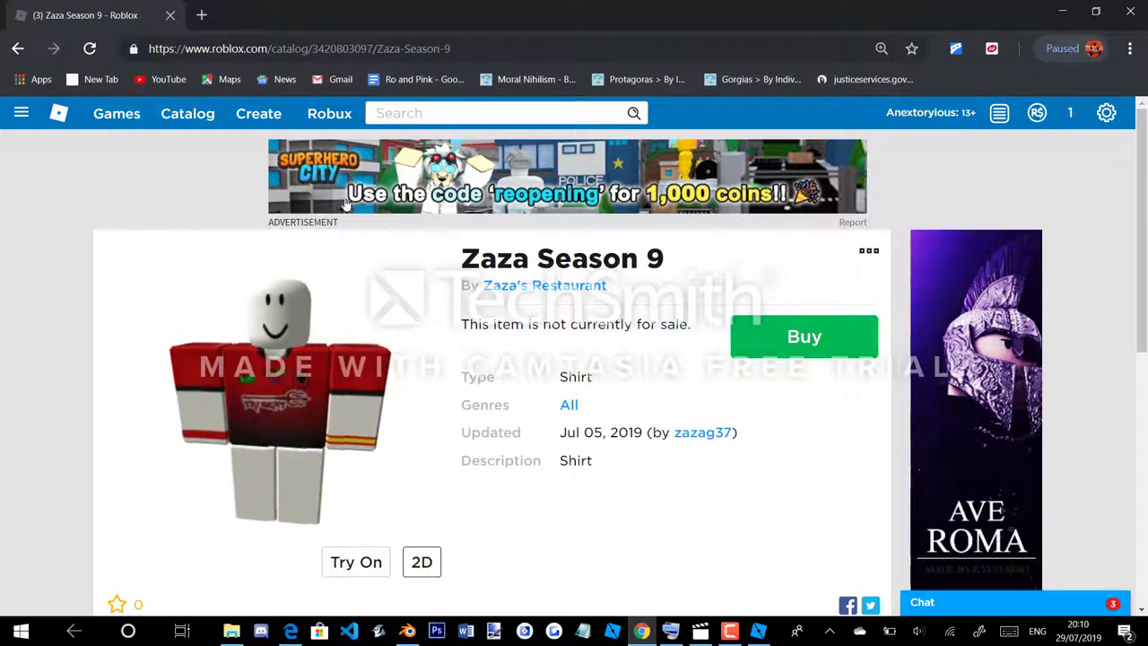
double_click(320, 49)
double_click(320, 49)
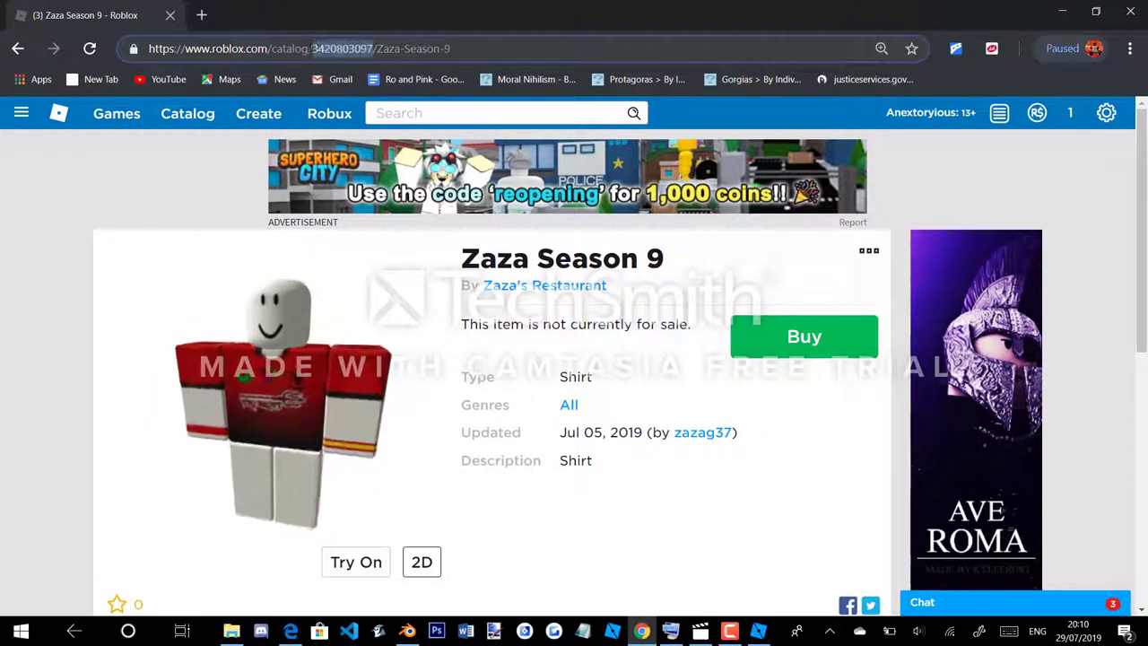
triple_click(338, 50)
double_click(340, 51)
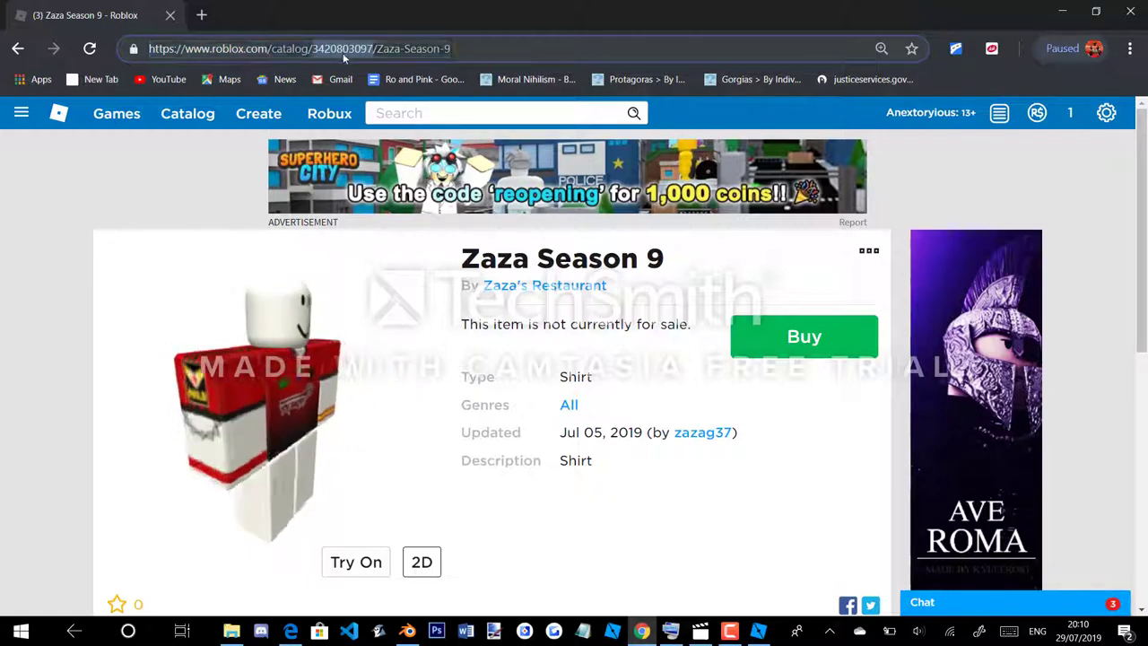
click(759, 631)
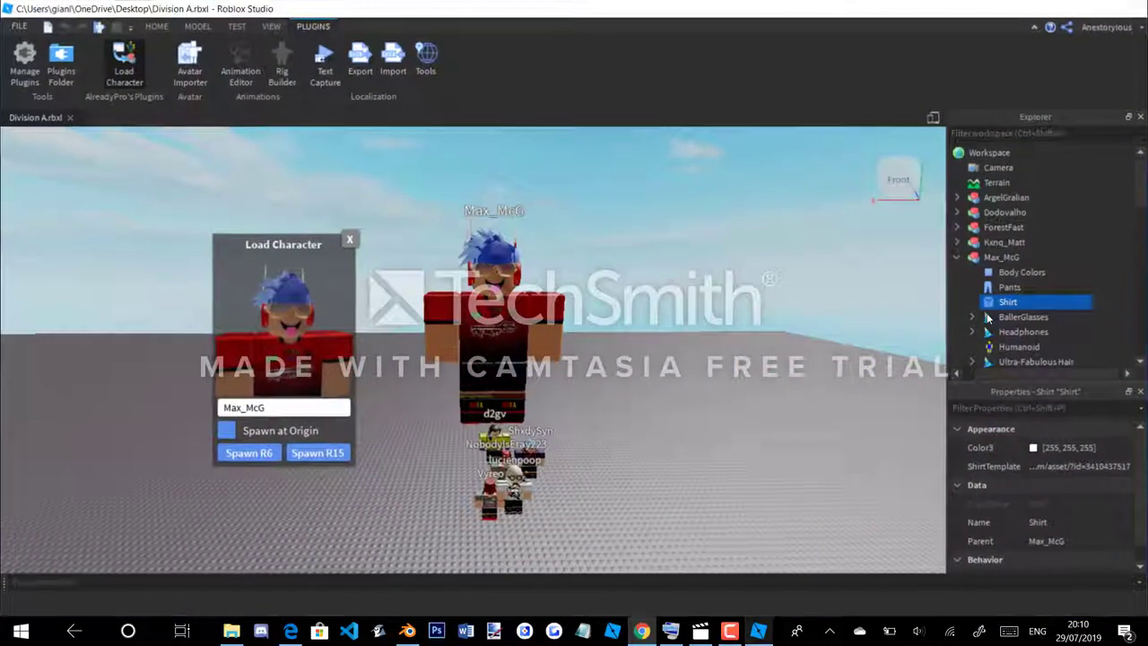
click(1056, 465)
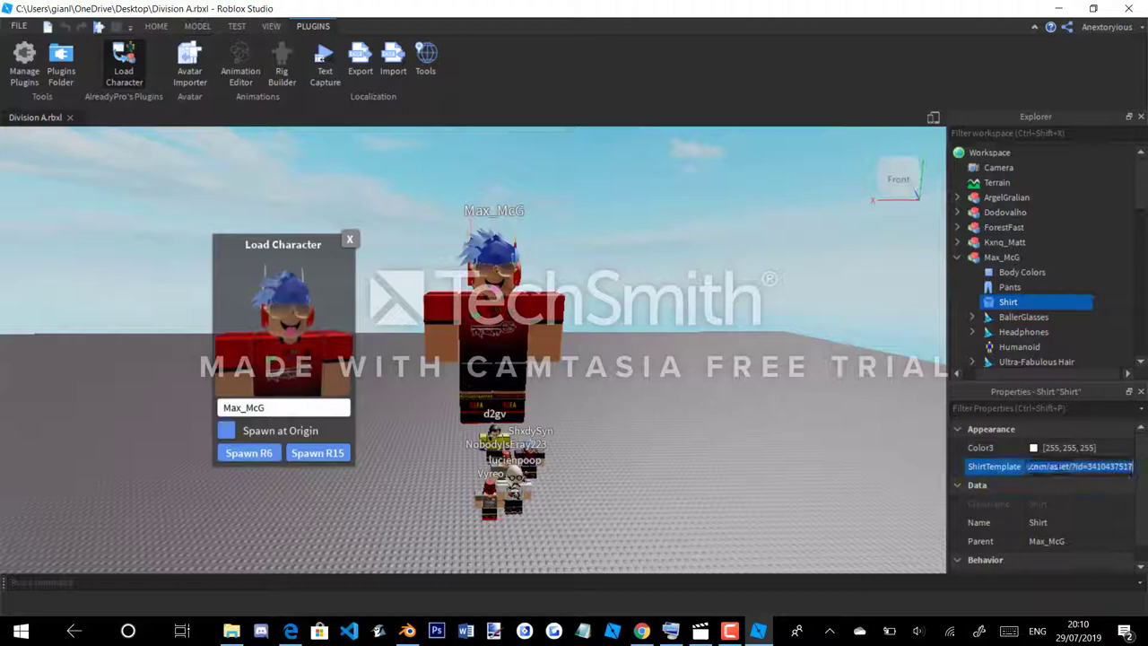
key(Return)
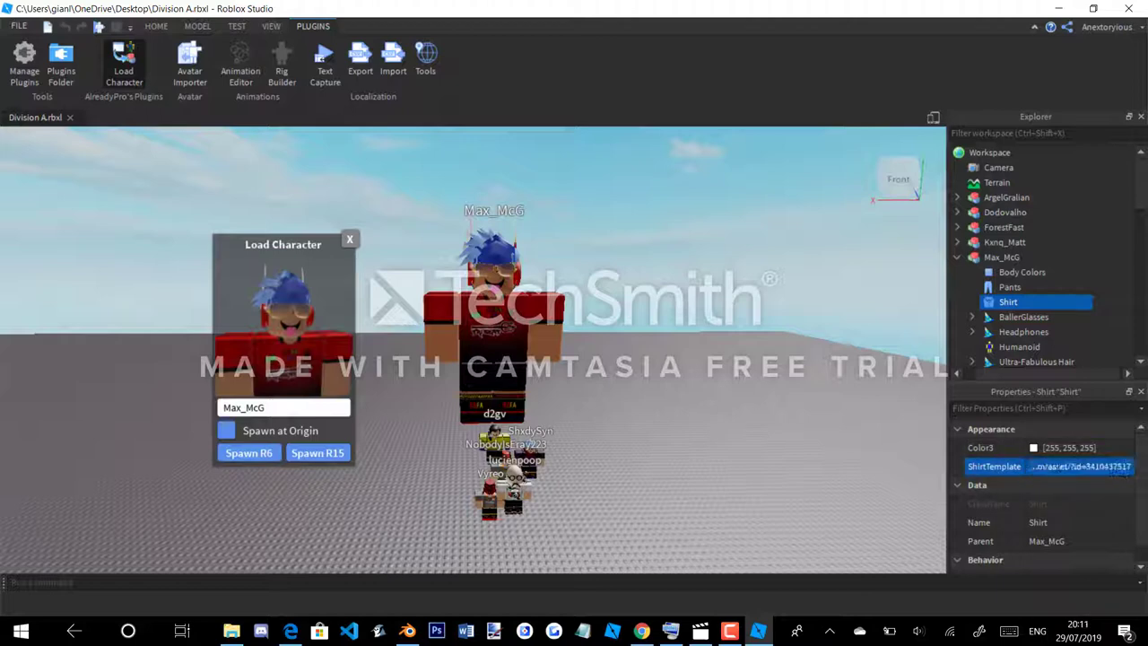
scroll(634, 284, up, 5)
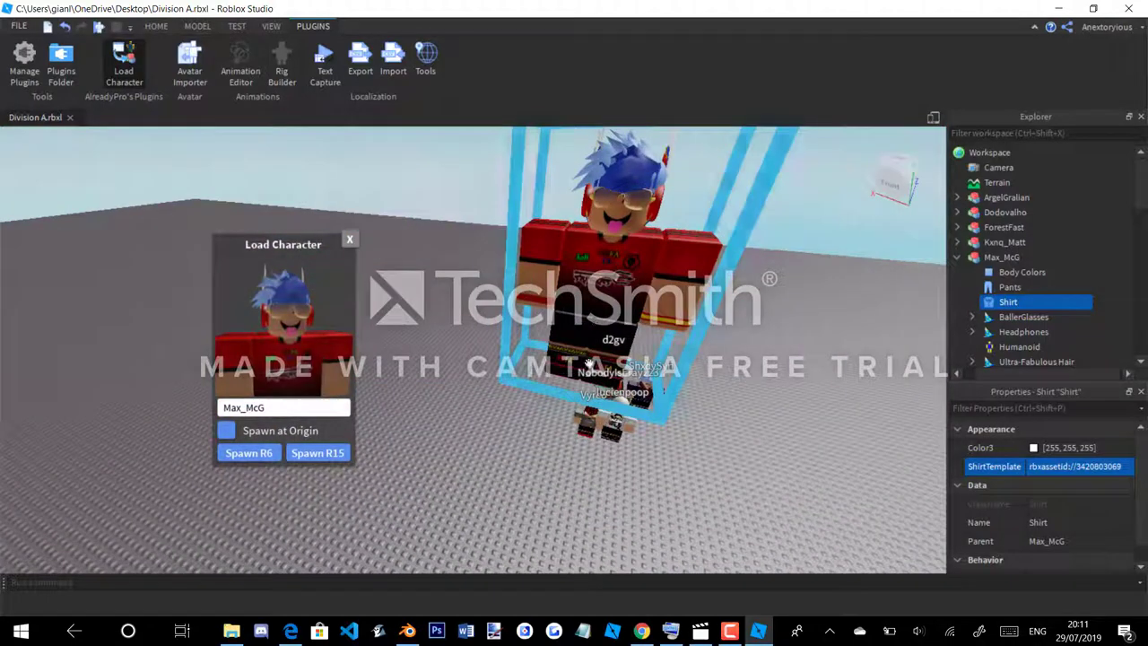
drag(1011, 302, 1029, 307)
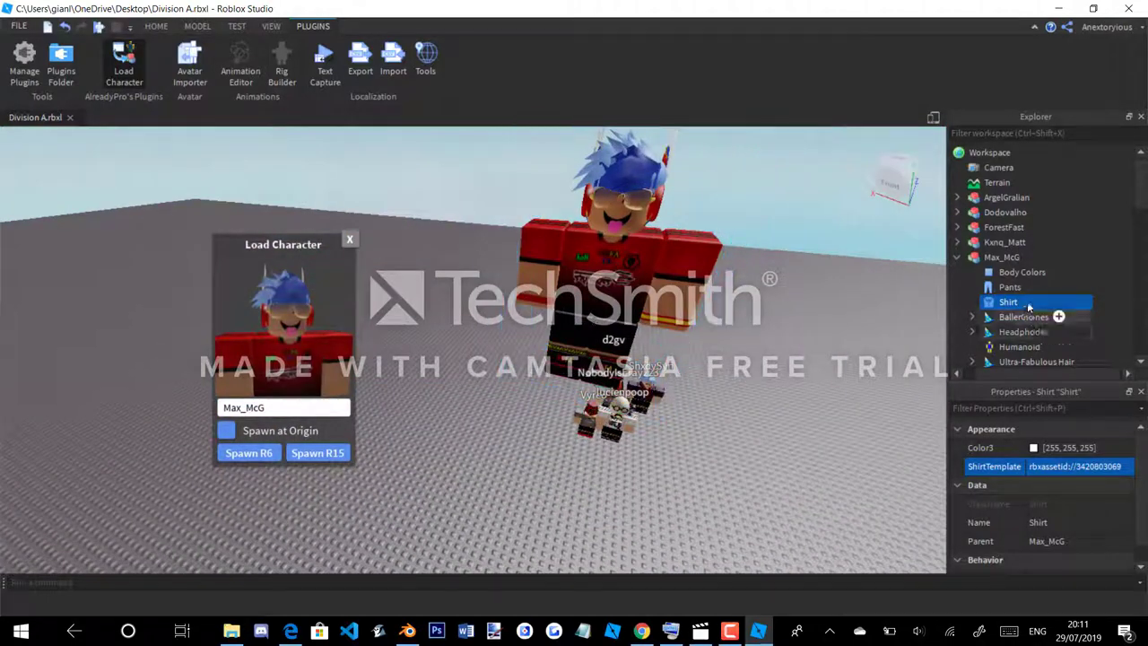
click(642, 630)
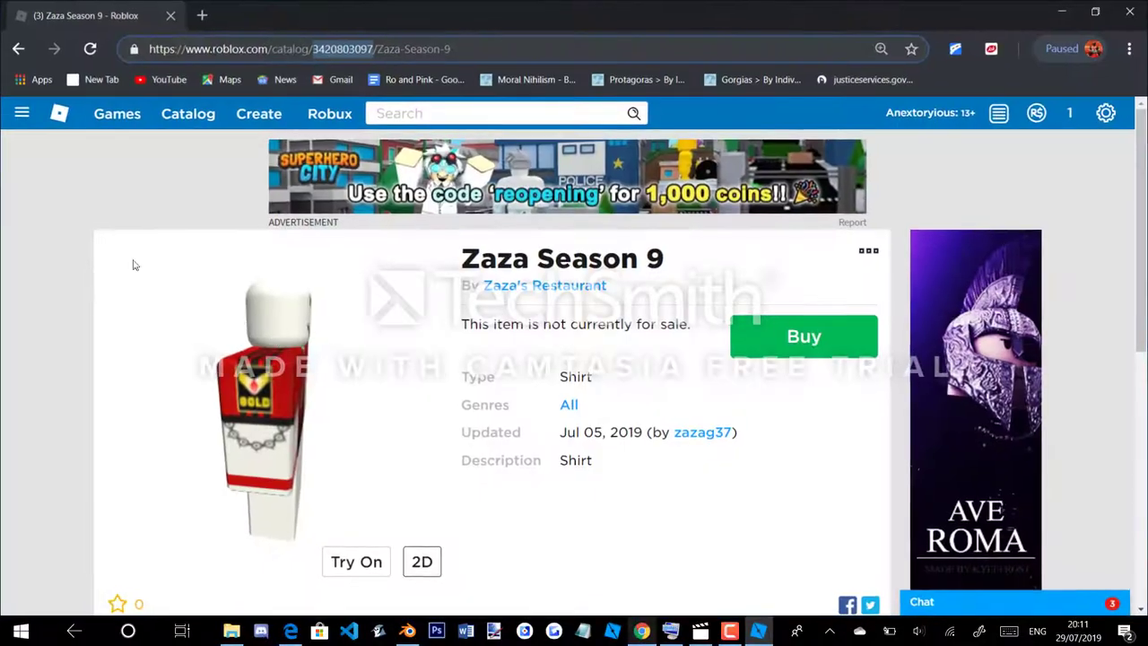
Step: Go back to the player's inventory and list its Pants items, such as 'zzshorts' and 'NOLA Pants'
click(17, 50)
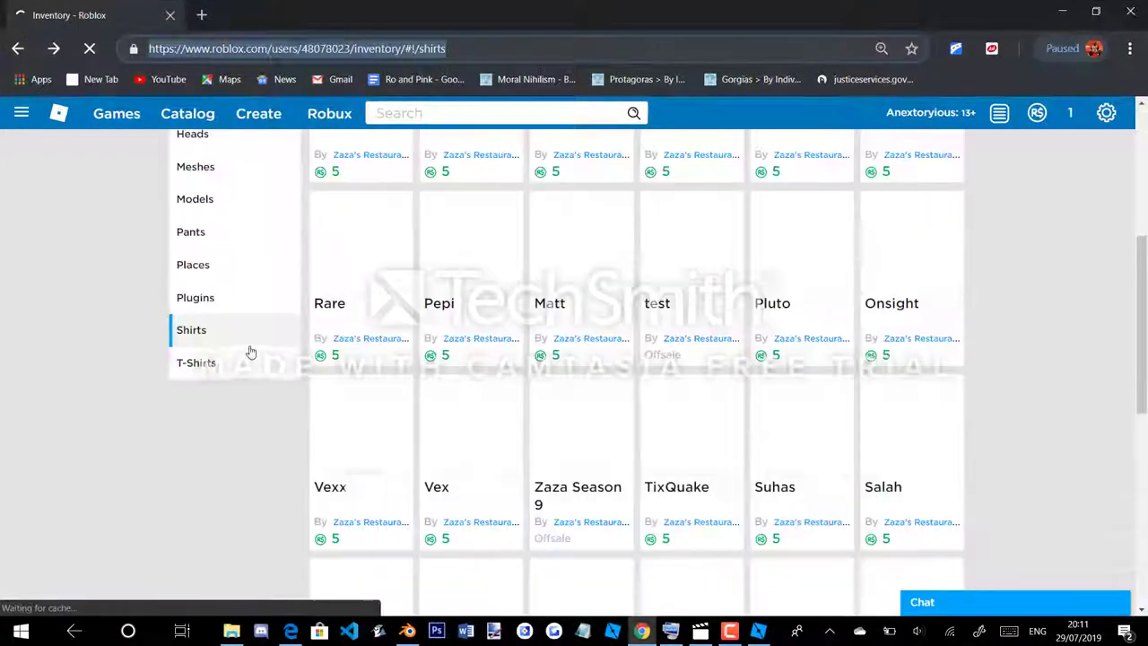
click(190, 157)
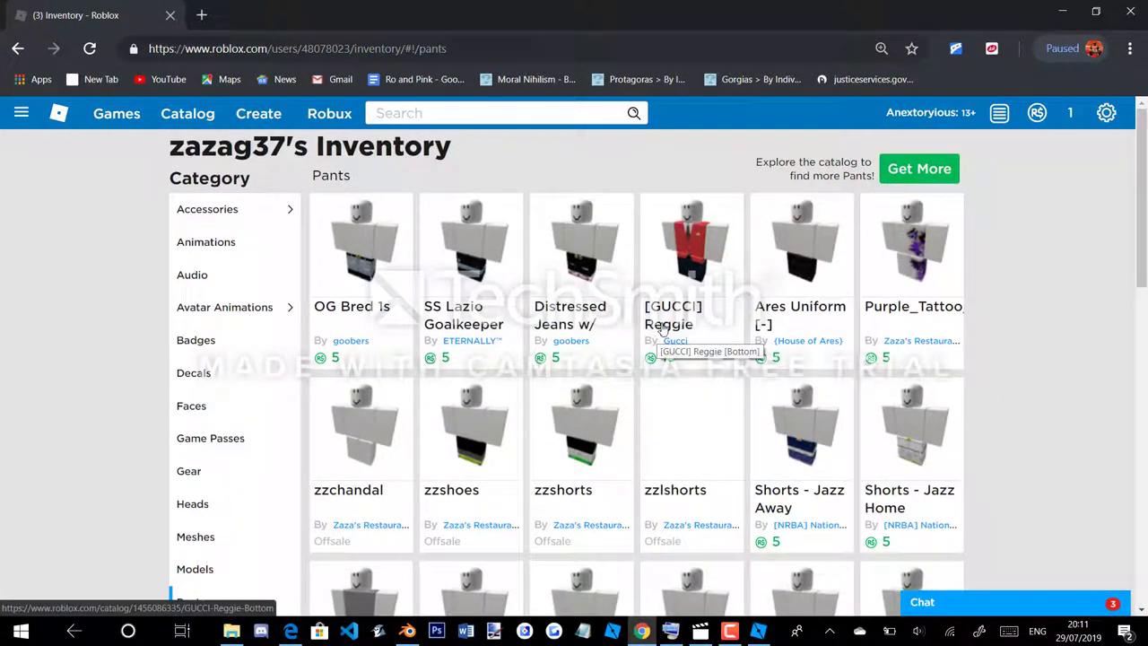
scroll(661, 330, down, 2)
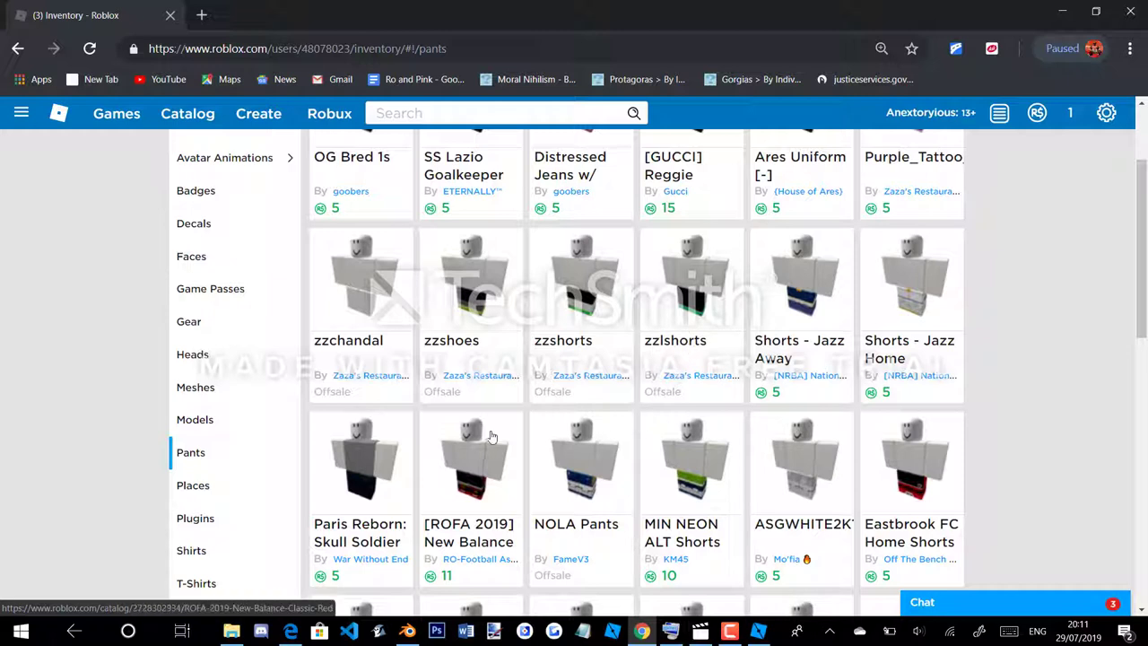
Step: Select the Max_McG model, start Export Selection, close the save dialog and switch to Blender
click(761, 635)
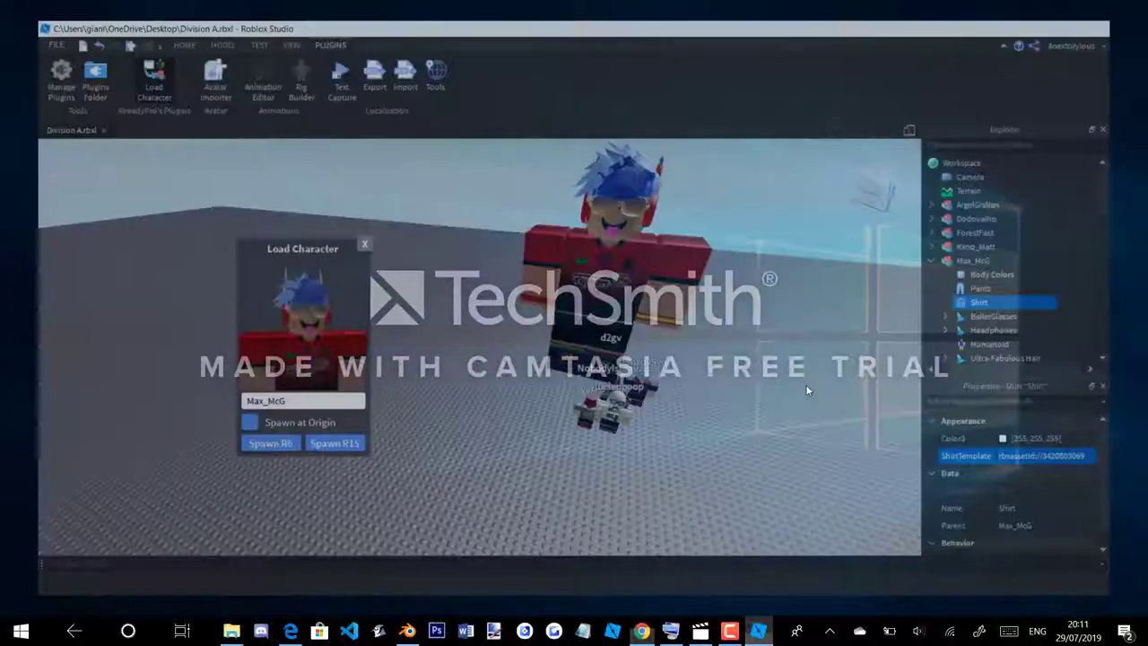
right_drag(759, 277, 750, 265)
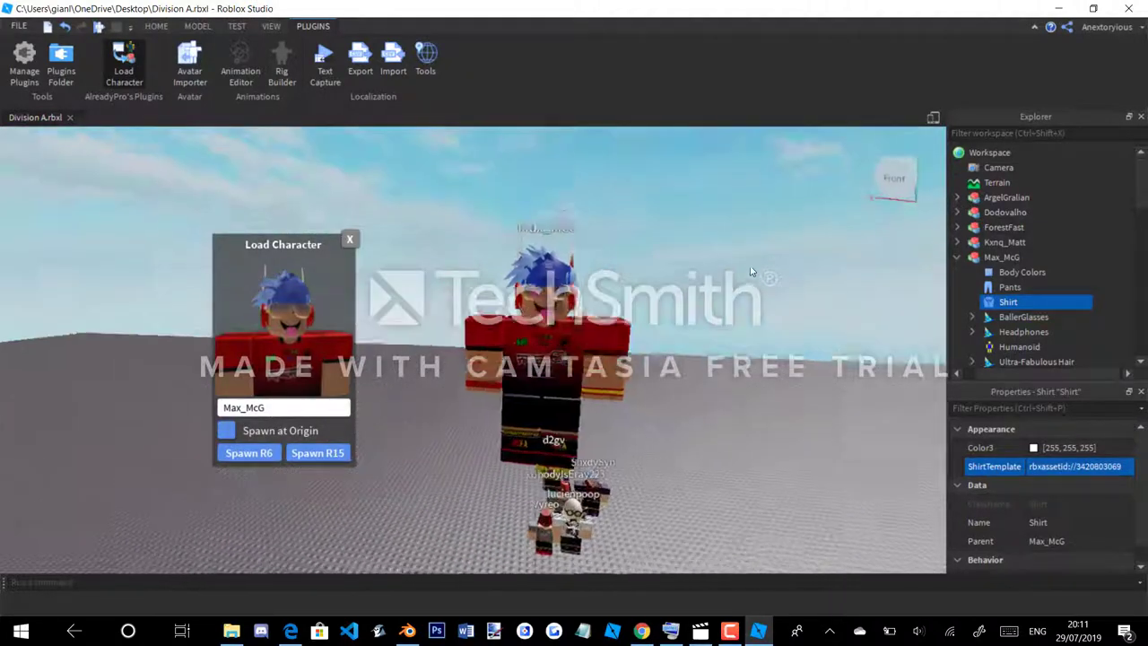
click(972, 258)
click(1016, 257)
right_click(1016, 257)
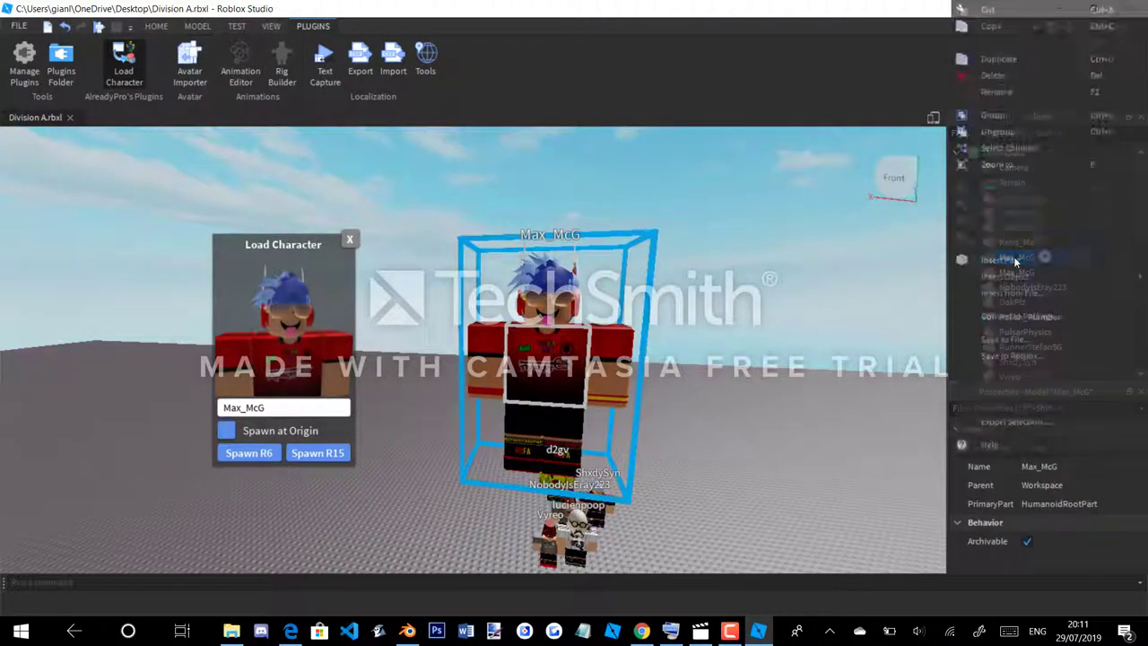
click(1025, 420)
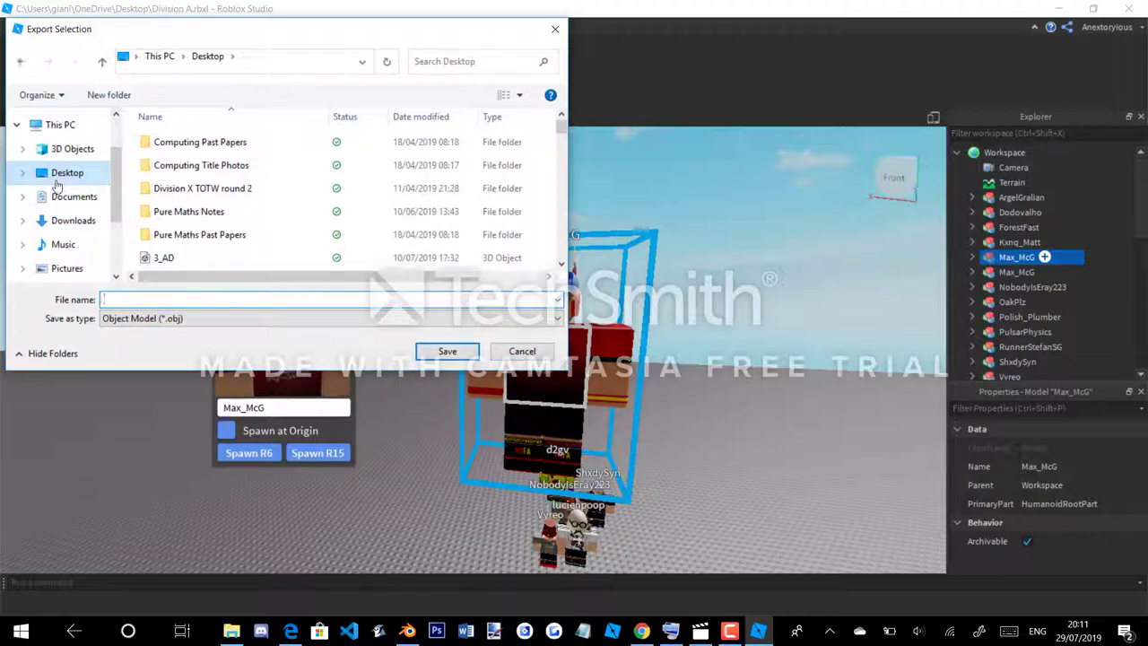
click(517, 354)
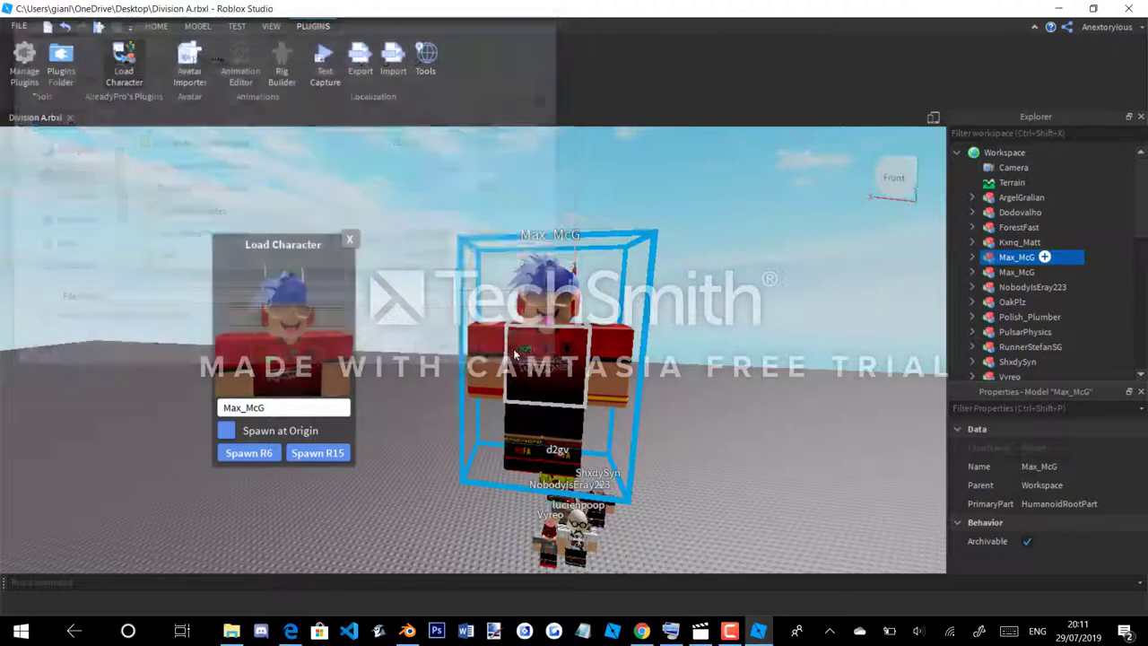
click(406, 630)
Step: Delete the default cube and choose Max v2.obj from the Desktop in the Wavefront OBJ importer
key(x)
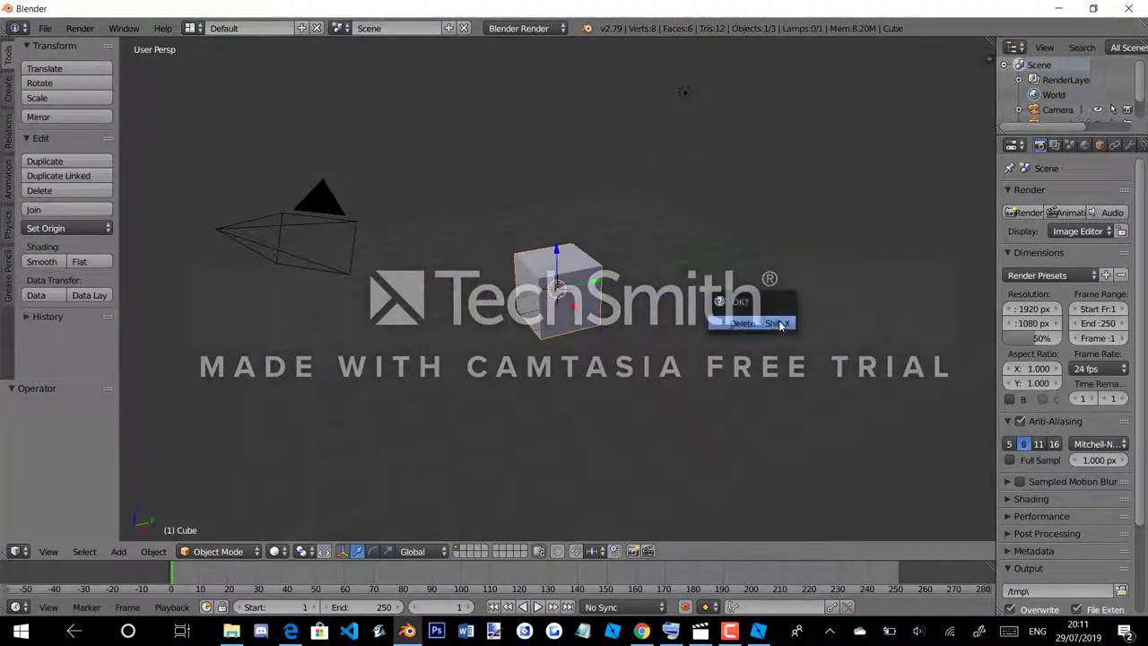
click(762, 323)
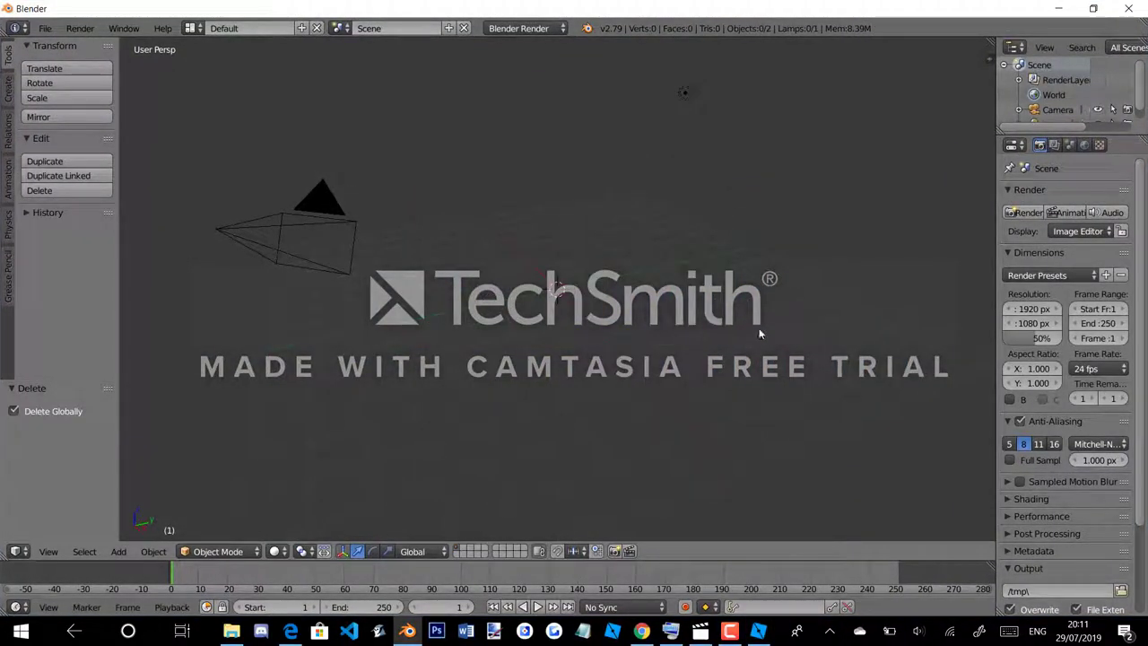
click(44, 28)
mouse_move(69, 313)
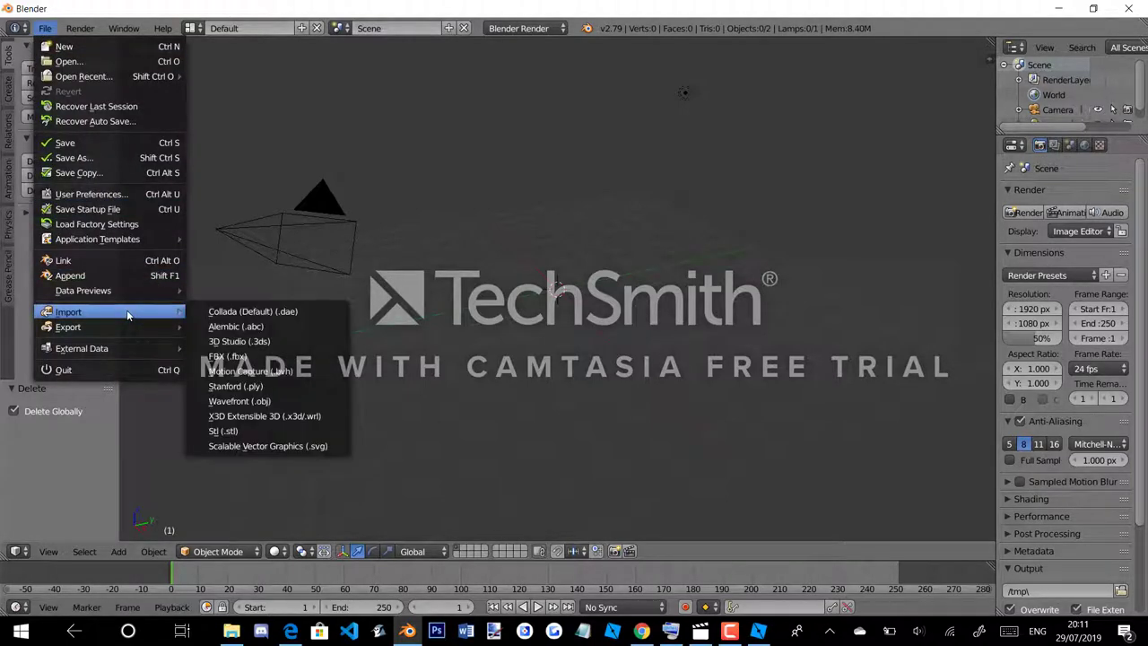
click(257, 402)
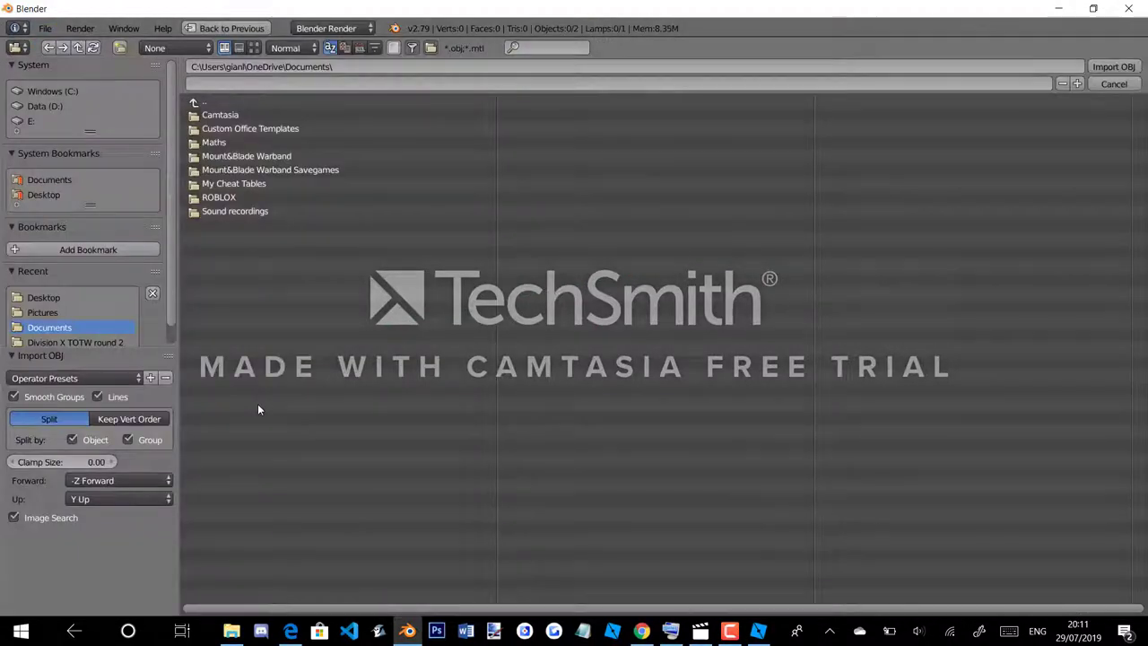
click(49, 298)
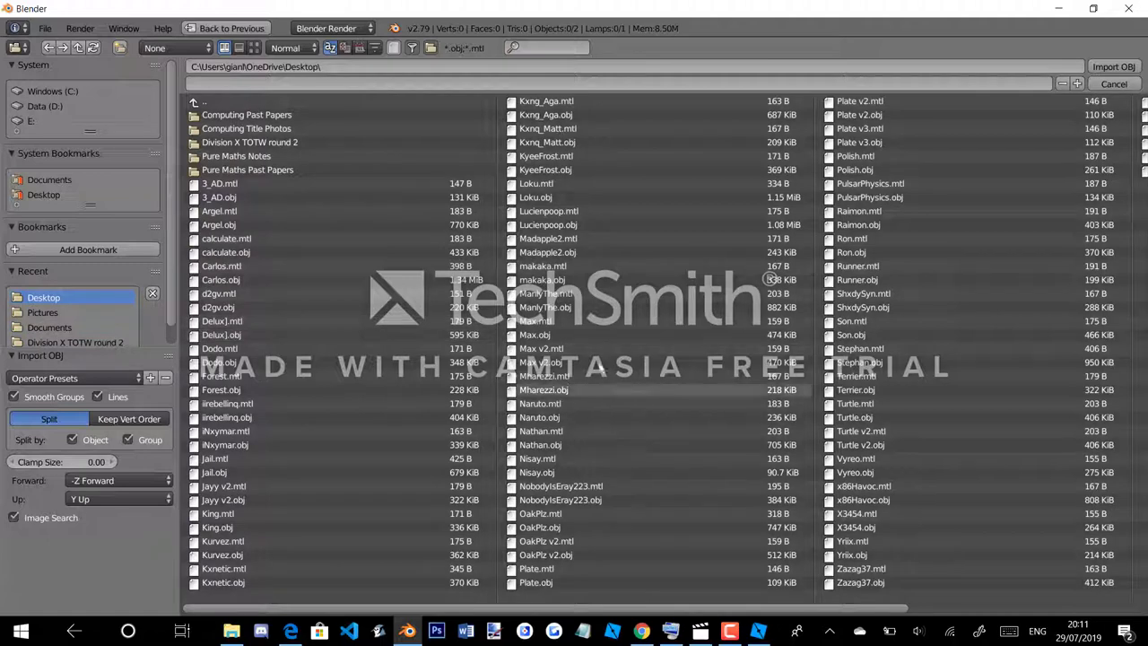
click(574, 363)
Step: Import Max v2.obj and reposition it, moving it to Y 18.242 and lowering it
double_click(574, 362)
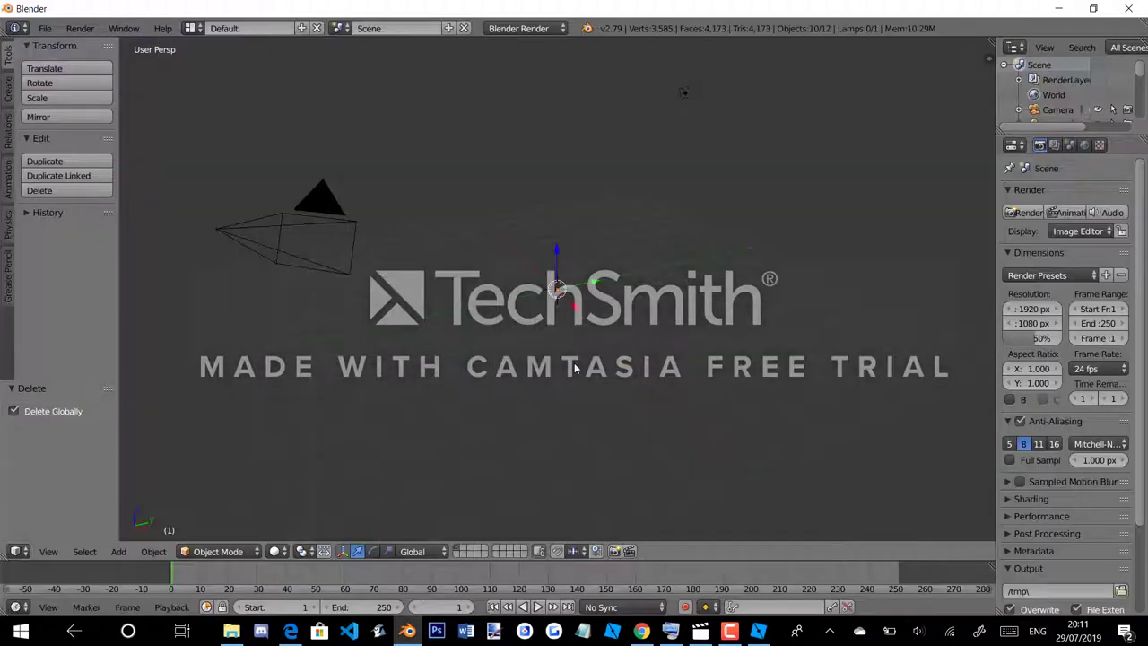
key(g)
click(708, 263)
scroll(616, 278, down, 5)
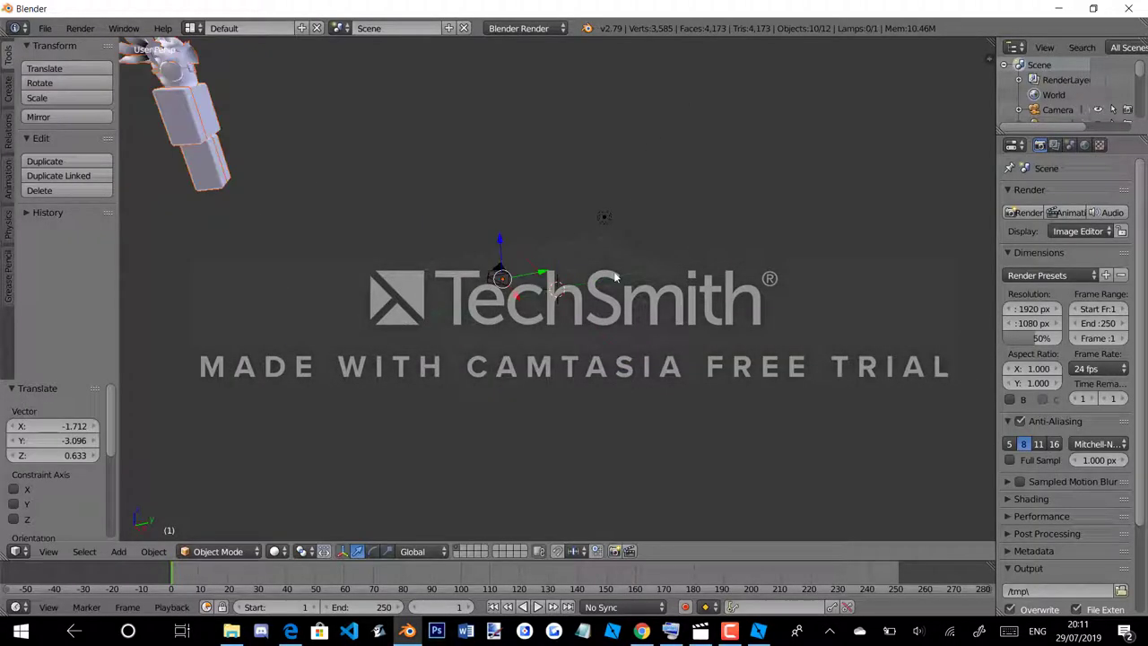
drag(541, 278, 760, 269)
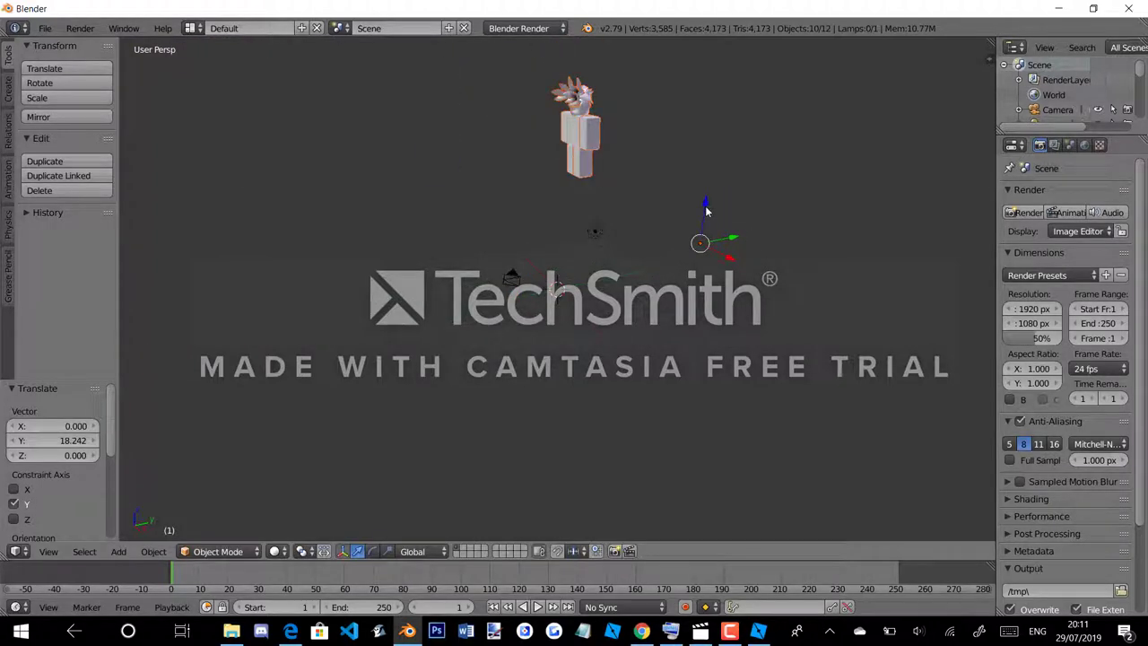
drag(706, 210, 714, 303)
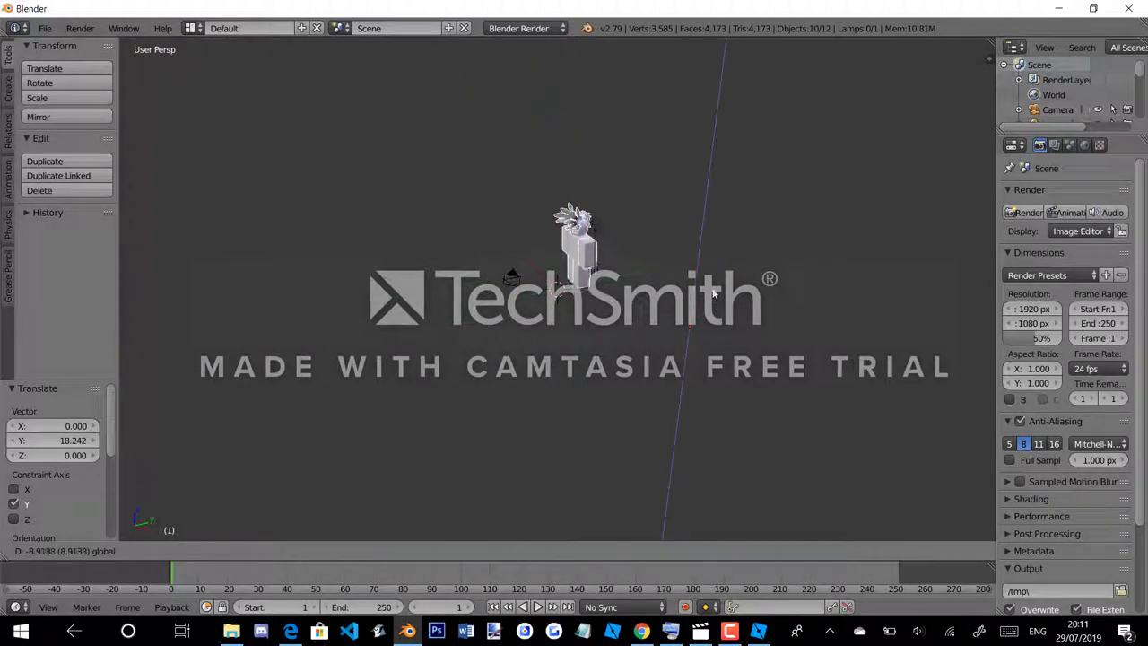
click(713, 294)
Step: Select the lamp and move it along X to 137.346
right_click(601, 238)
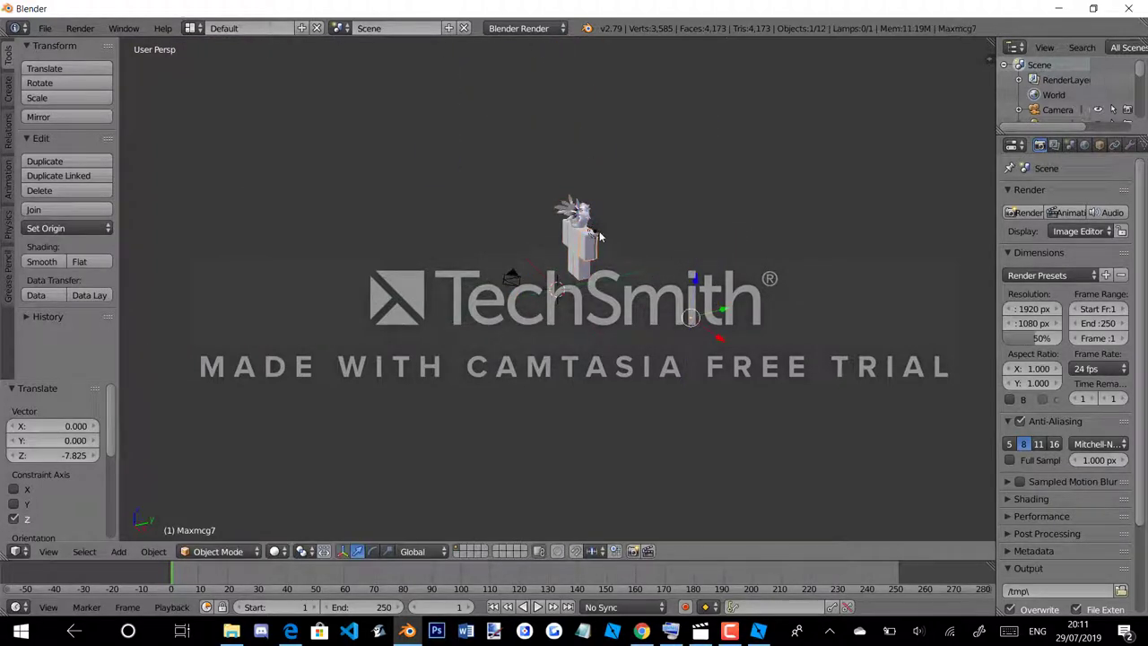
right_click(601, 237)
scroll(636, 255, down, 5)
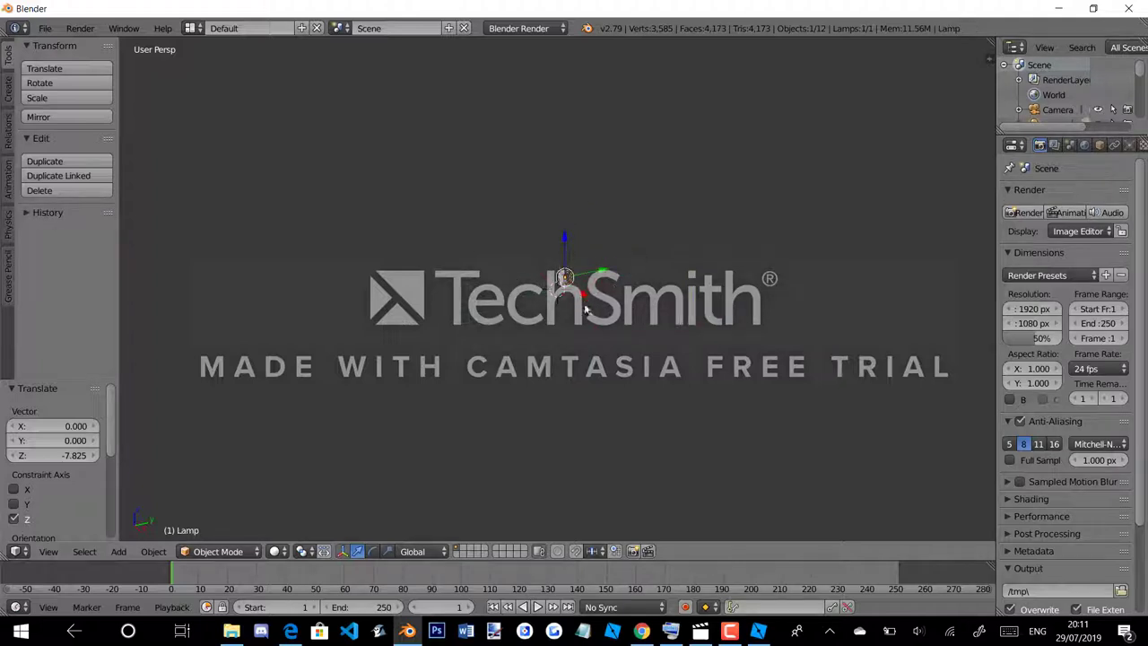
key(g)
key(x)
click(704, 377)
key(g)
key(x)
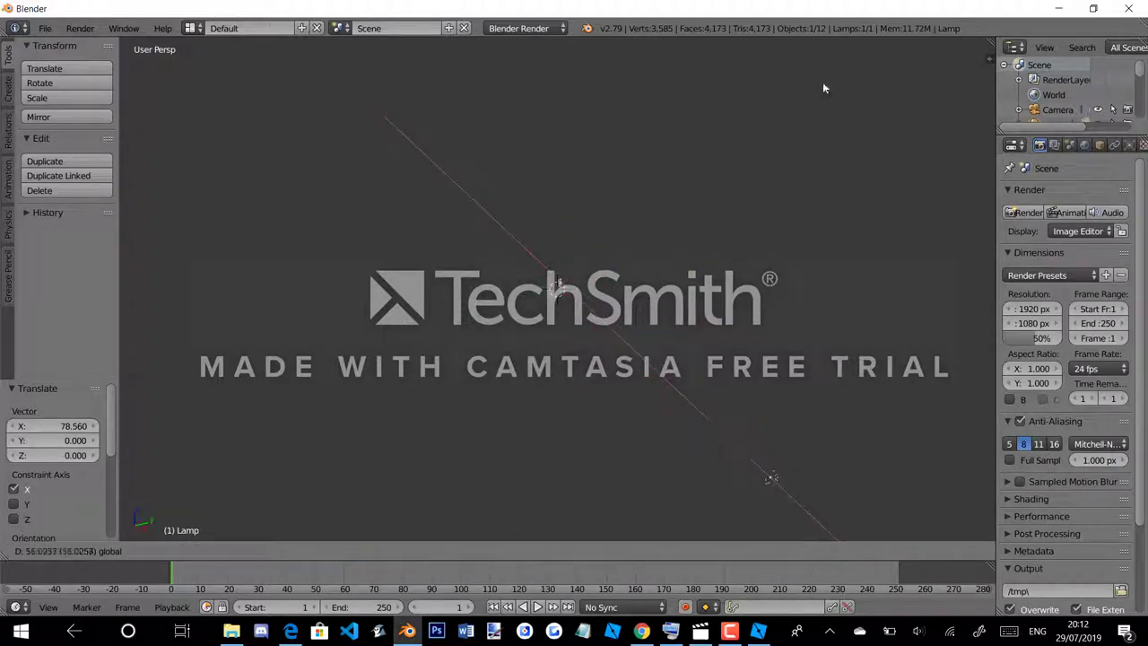
click(816, 502)
scroll(599, 244, up, 3)
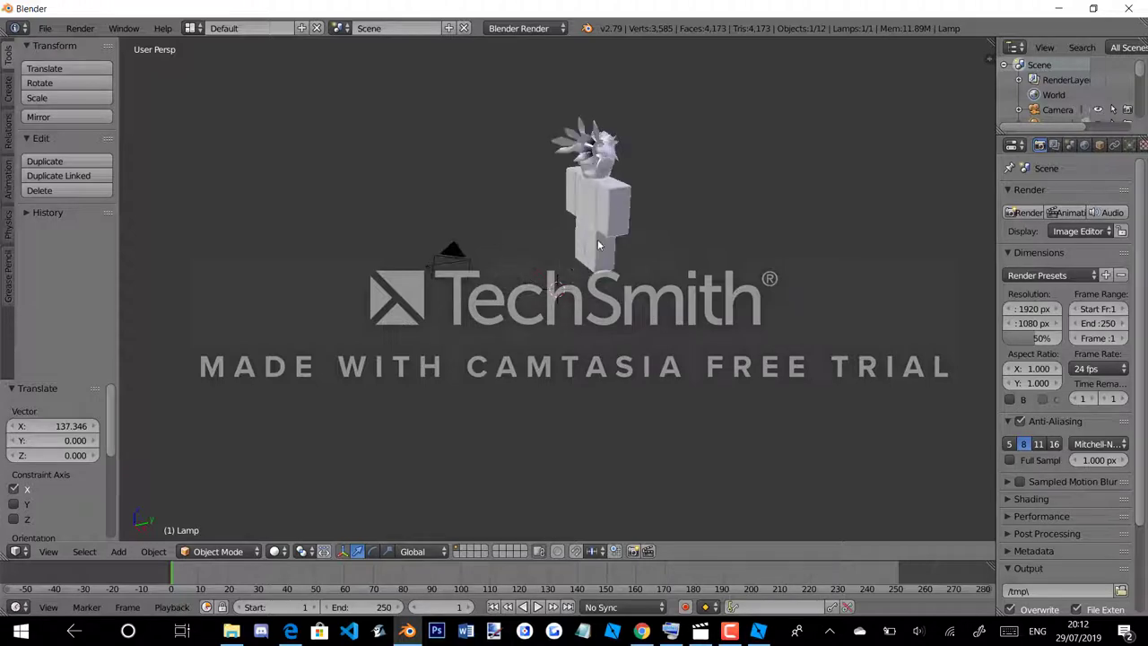
Step: Use walk navigation (Shift+F) to bring the viewport round to face the avatar
key(shift+f)
key(w)
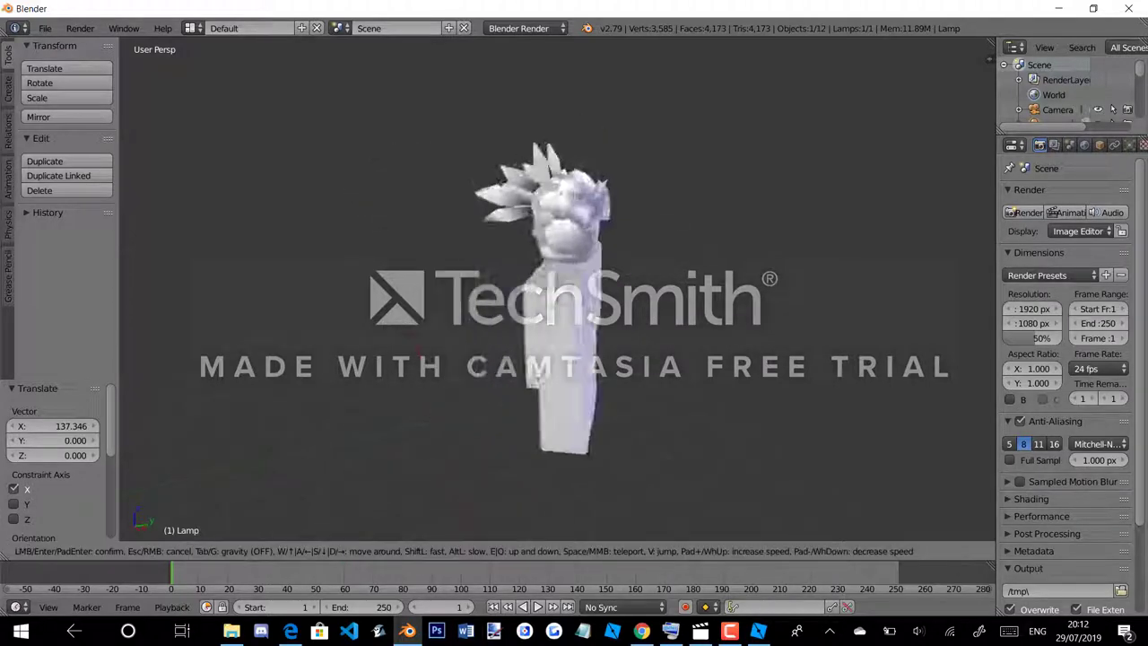
key(a)
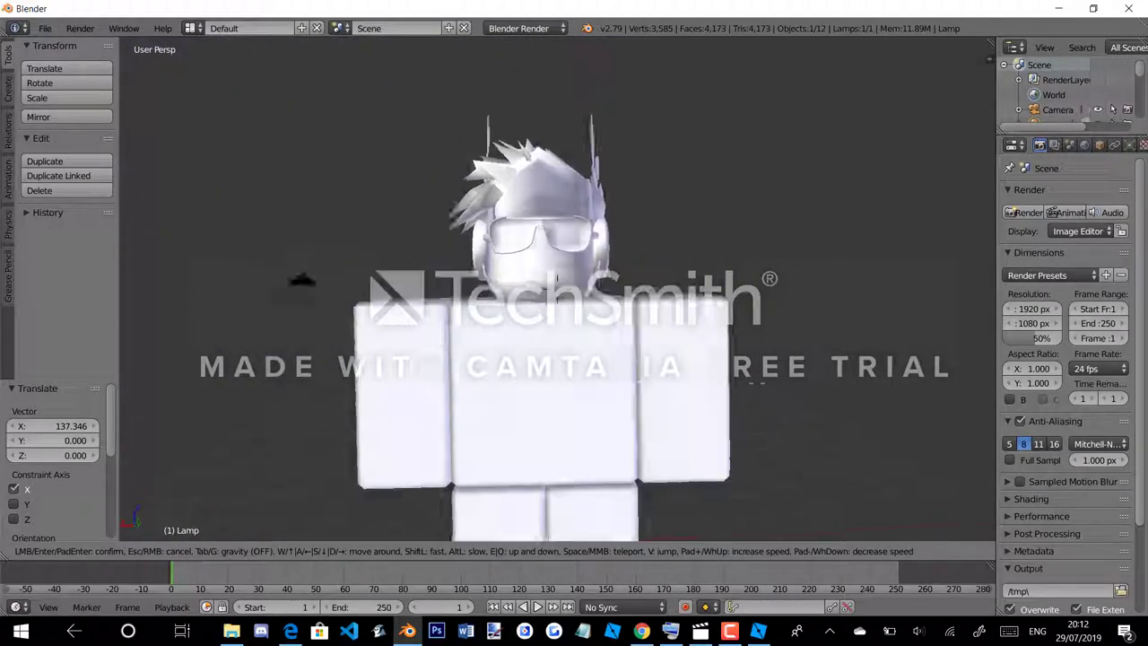
key(Return)
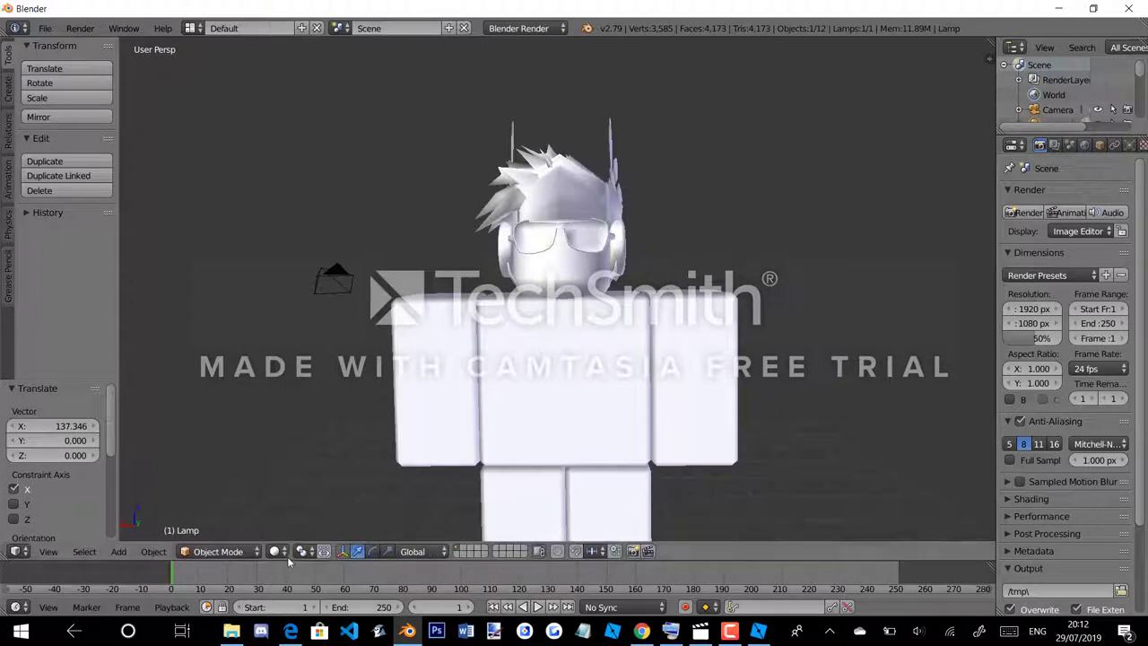
Step: Switch viewport shading to Material and enable Ambient Occlusion and Environment Lighting in the World settings
click(274, 550)
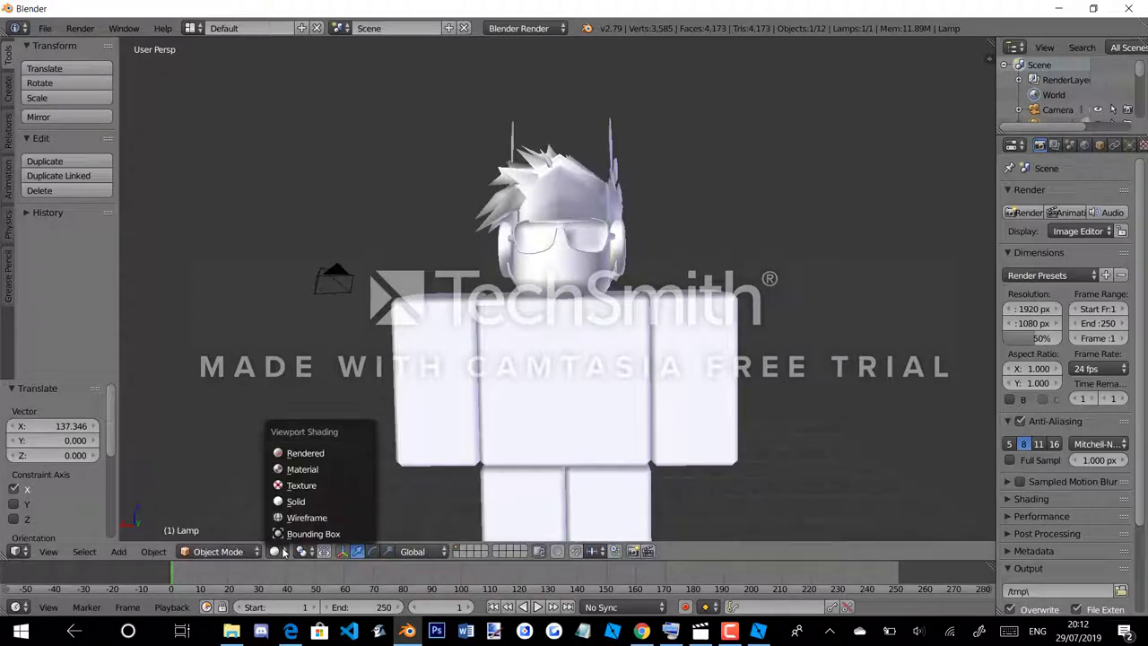
click(298, 469)
click(1087, 146)
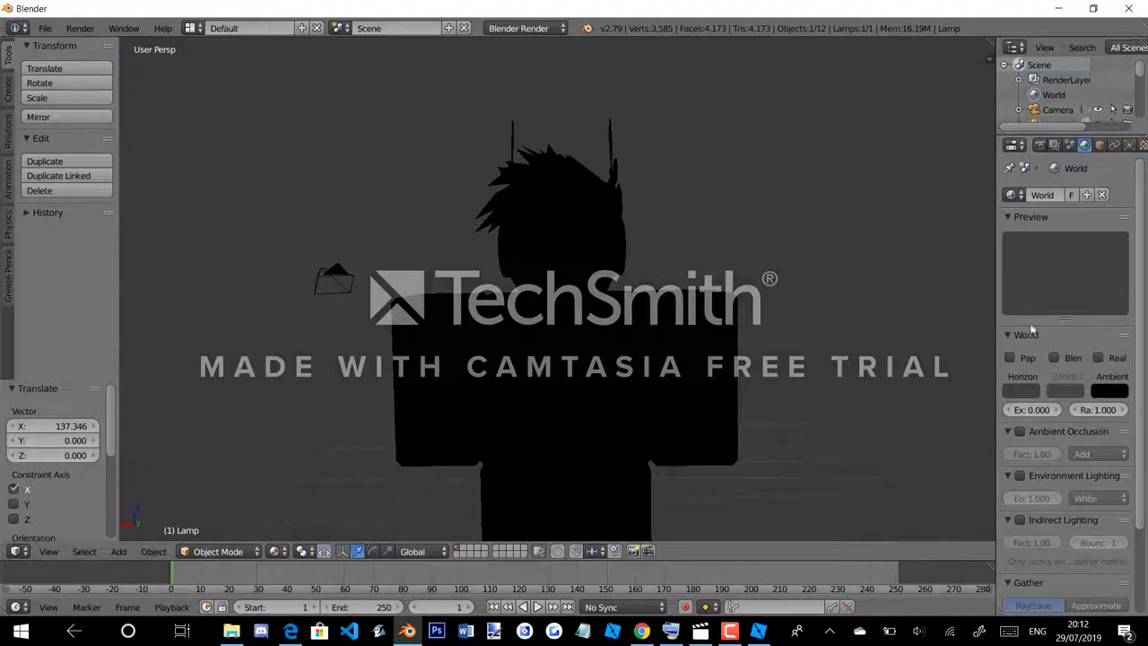
scroll(1031, 330, down, 1)
click(1019, 407)
click(1019, 452)
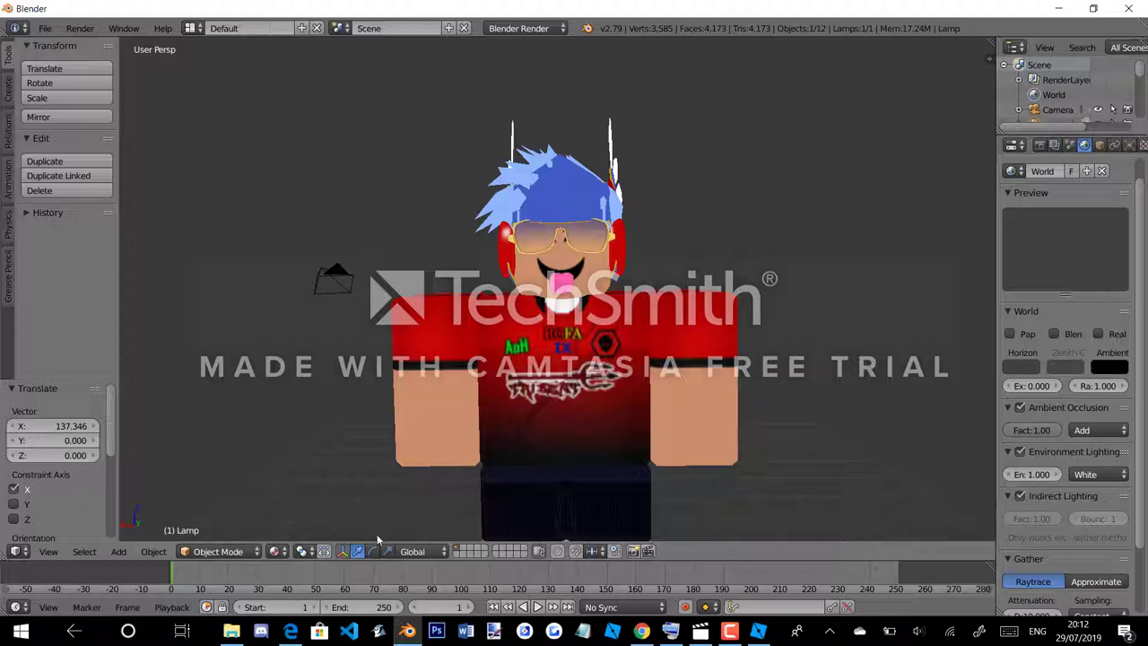
click(48, 552)
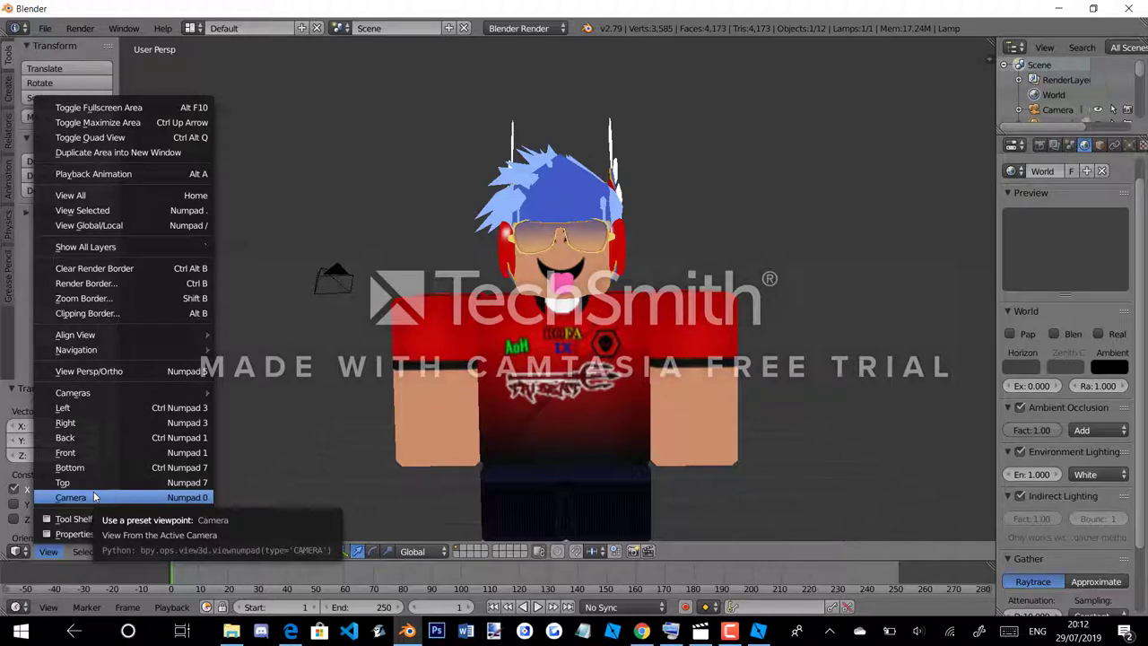
Step: Look through the scene camera and walk it round to face the avatar front-on
click(96, 498)
key(shift+f)
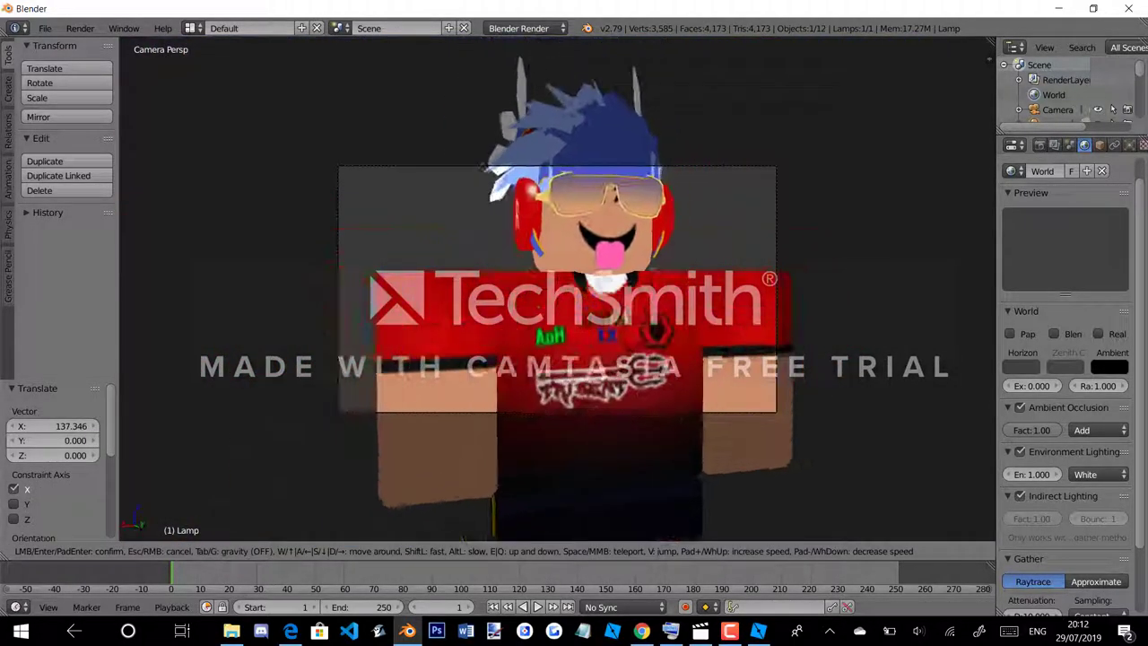
key(w)
key(s)
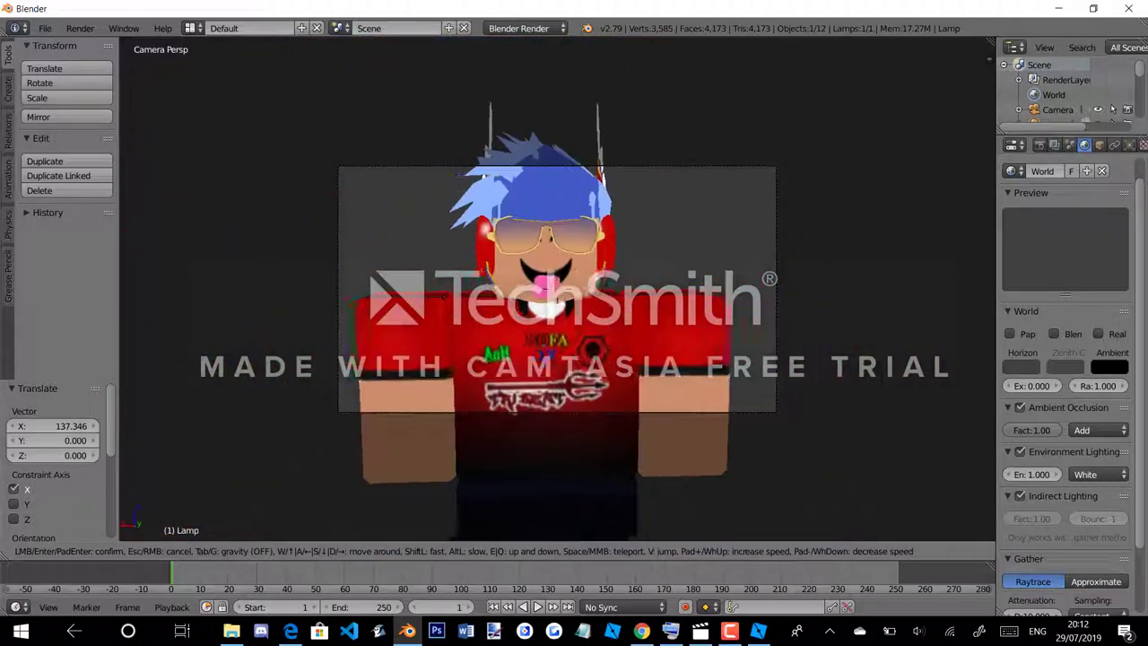
key(s)
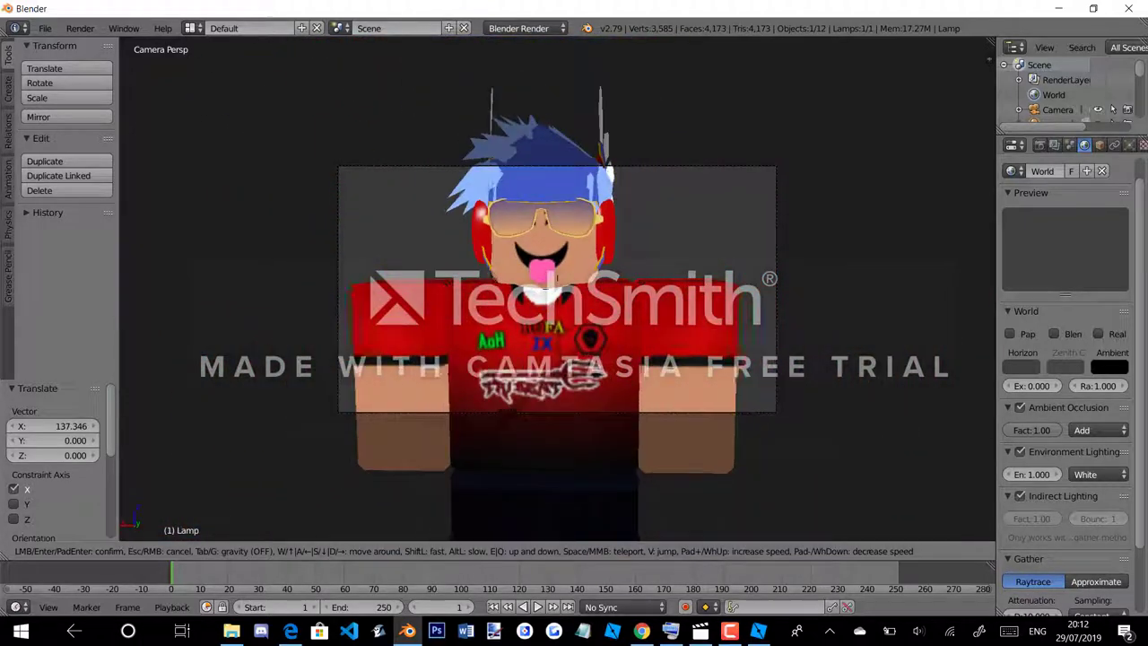
click(557, 294)
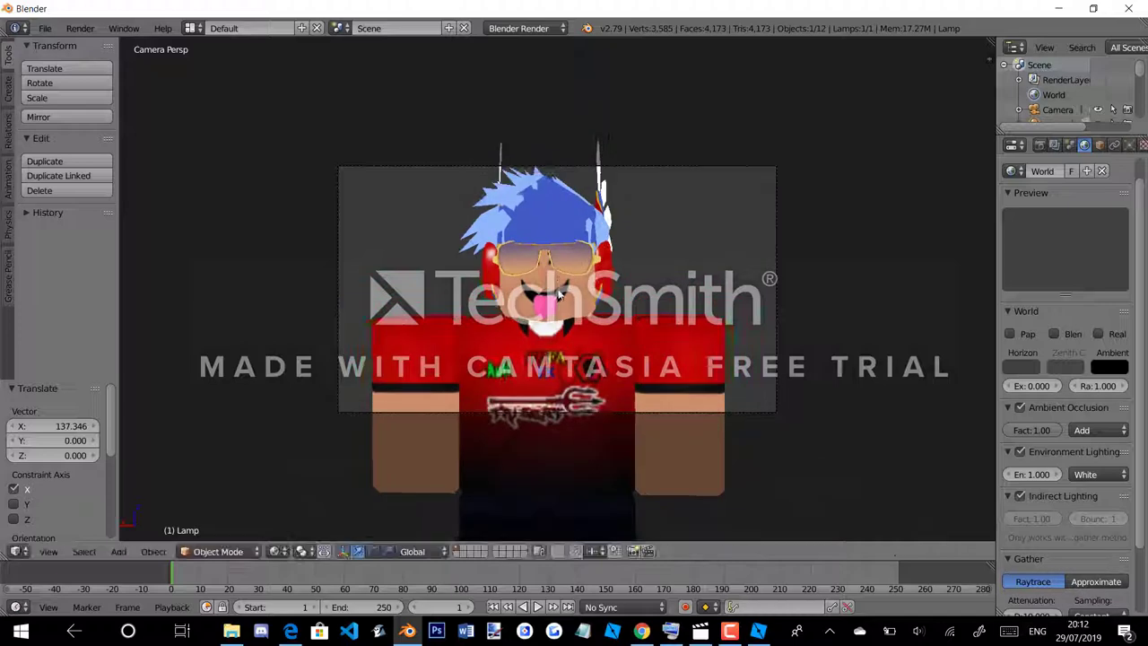
scroll(558, 294, up, 2)
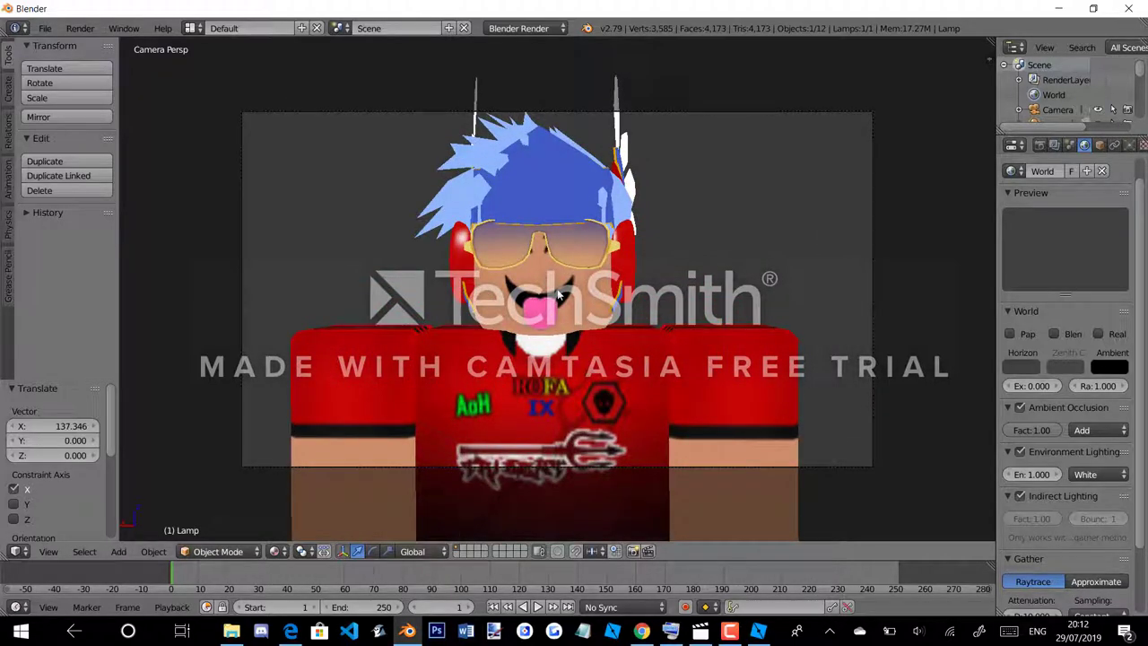
scroll(558, 295, up, 1)
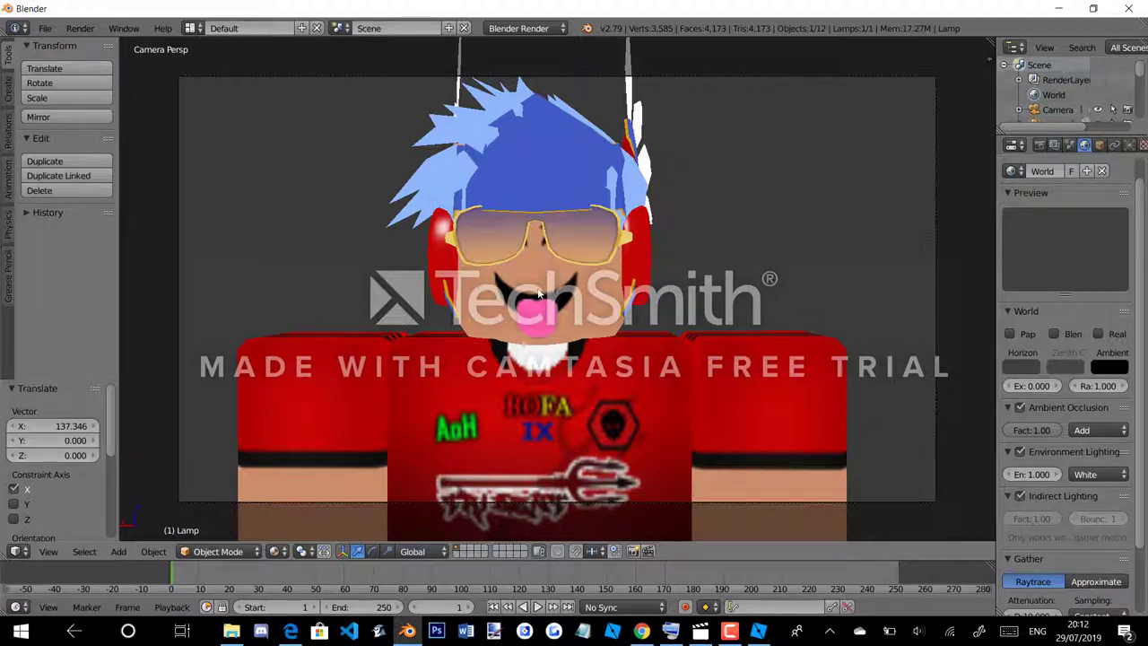
Step: Fine-tune the camera position so the avatar's head and shirt fill the frame
key(shift+f)
key(s)
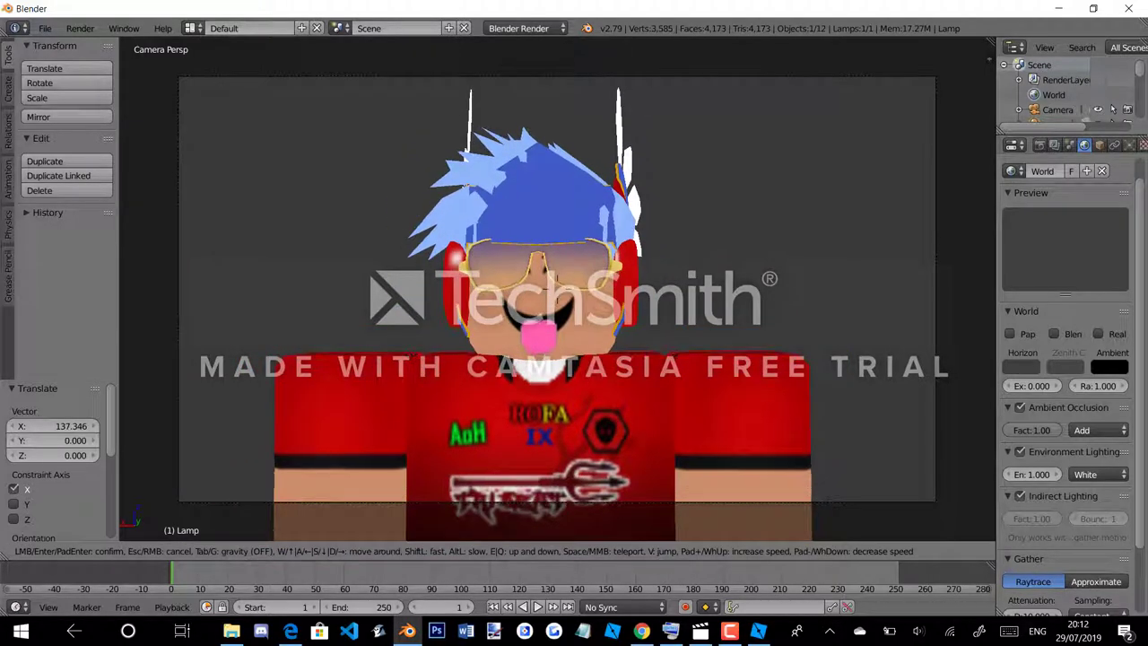
key(q)
key(e)
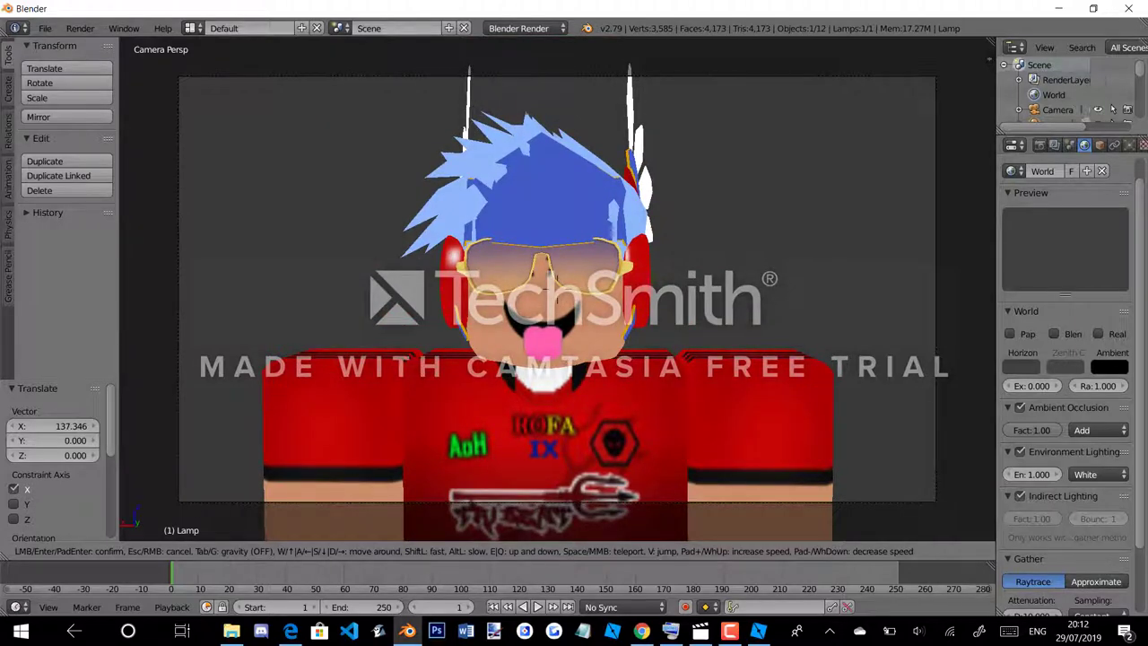
key(s)
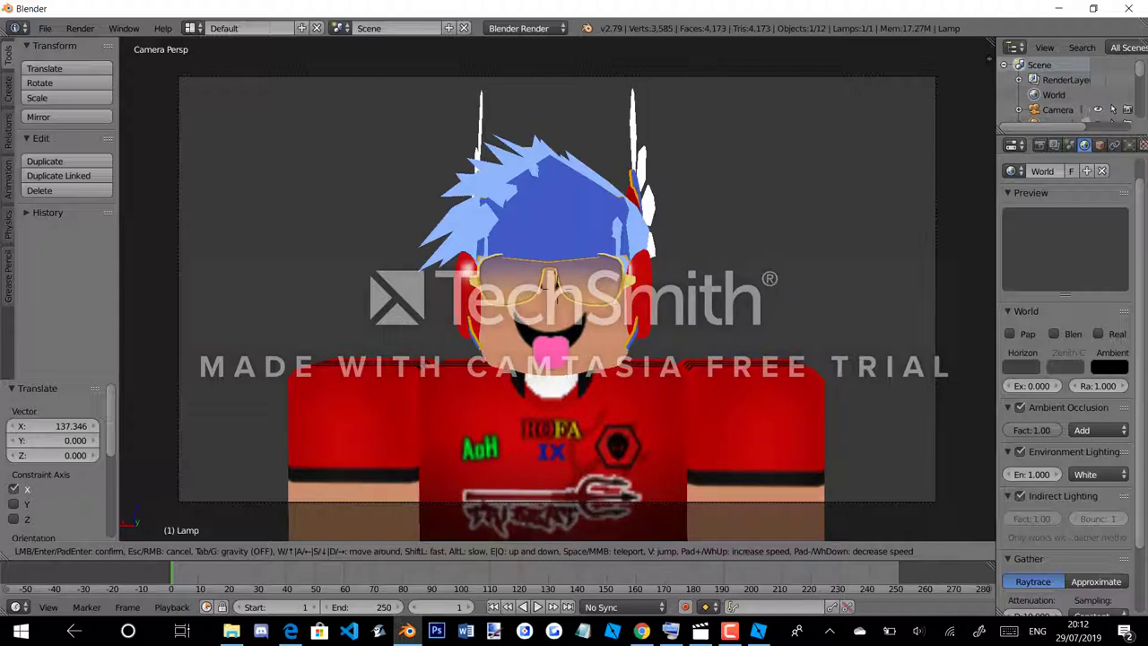
click(758, 237)
Step: Render the camera view of the avatar and save it as Max.png in Pictures
click(1040, 146)
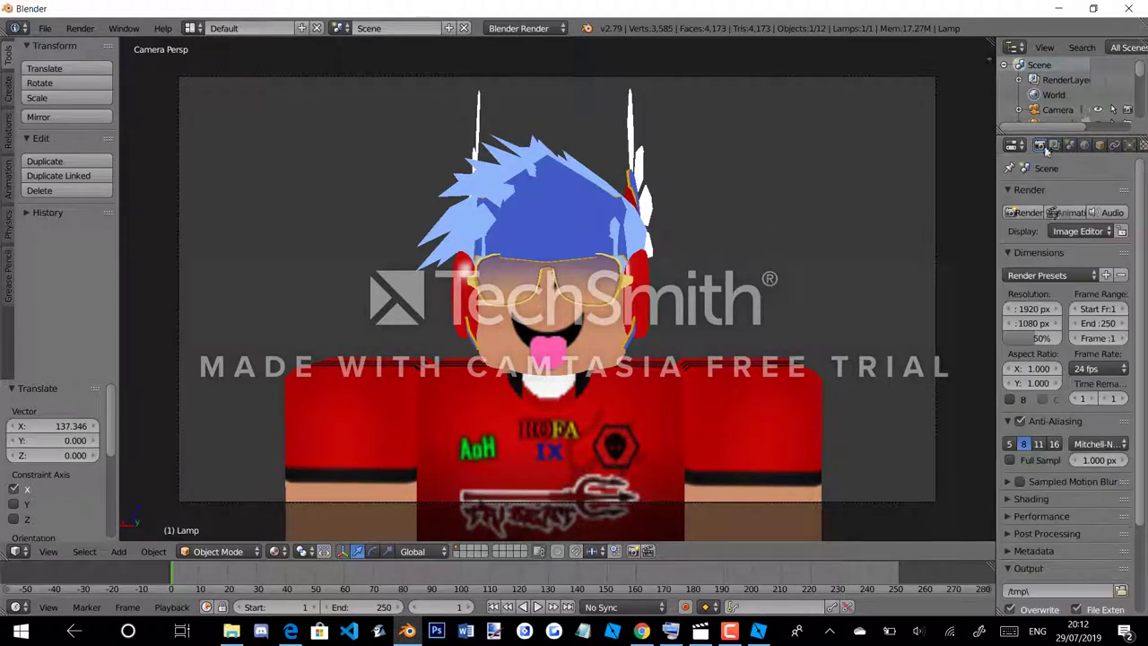
click(1026, 213)
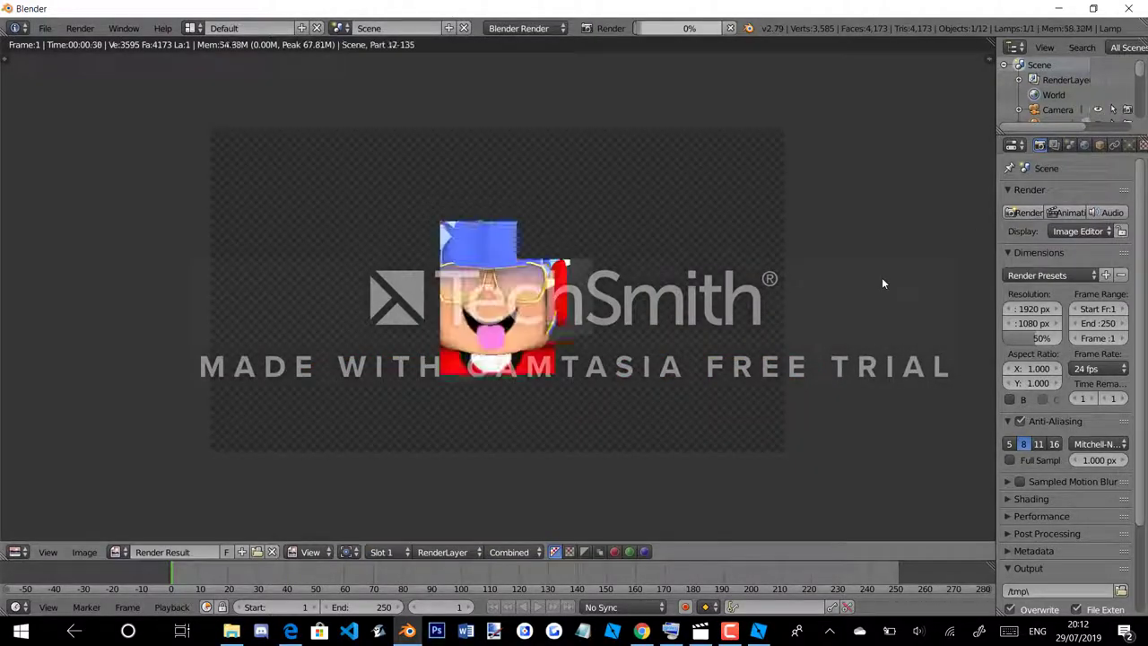
key(F3)
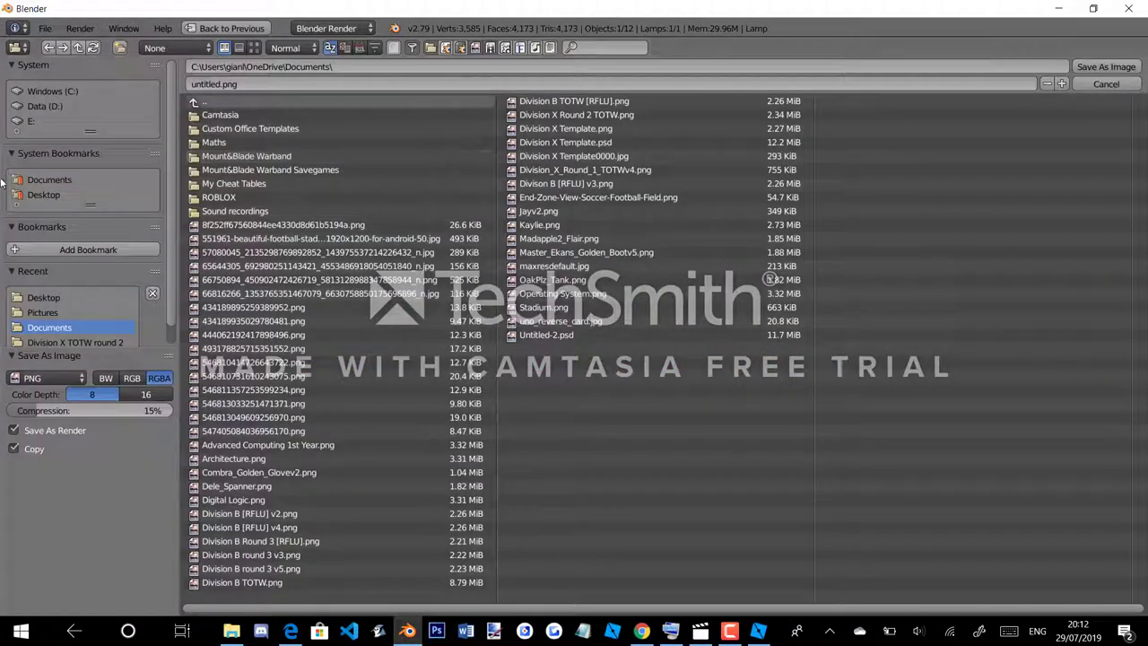
click(58, 311)
click(289, 84)
text(Max)
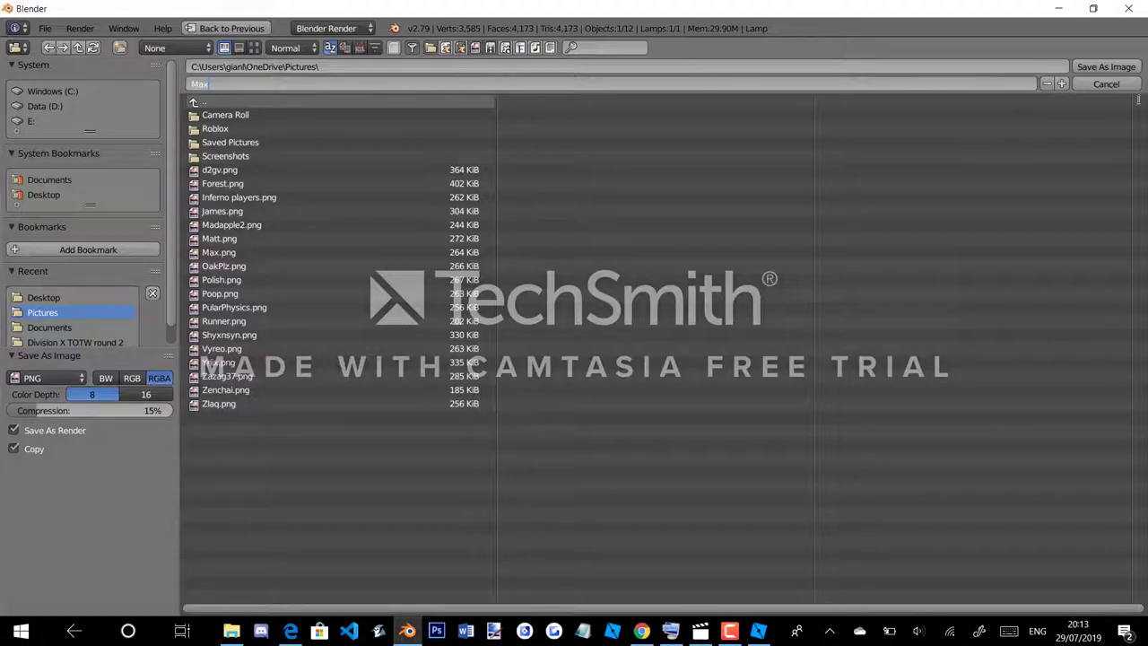
key(Return)
click(1105, 66)
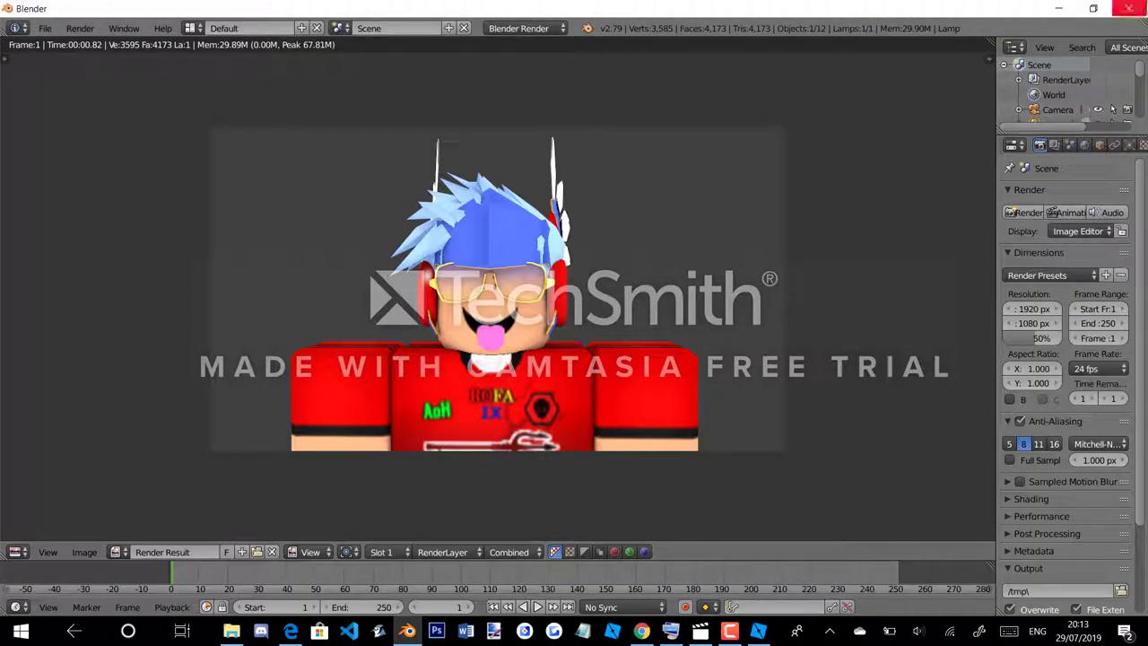
click(1128, 8)
Step: Close the Roblox Studio window from the taskbar, then search Windows for '4'
key(super)
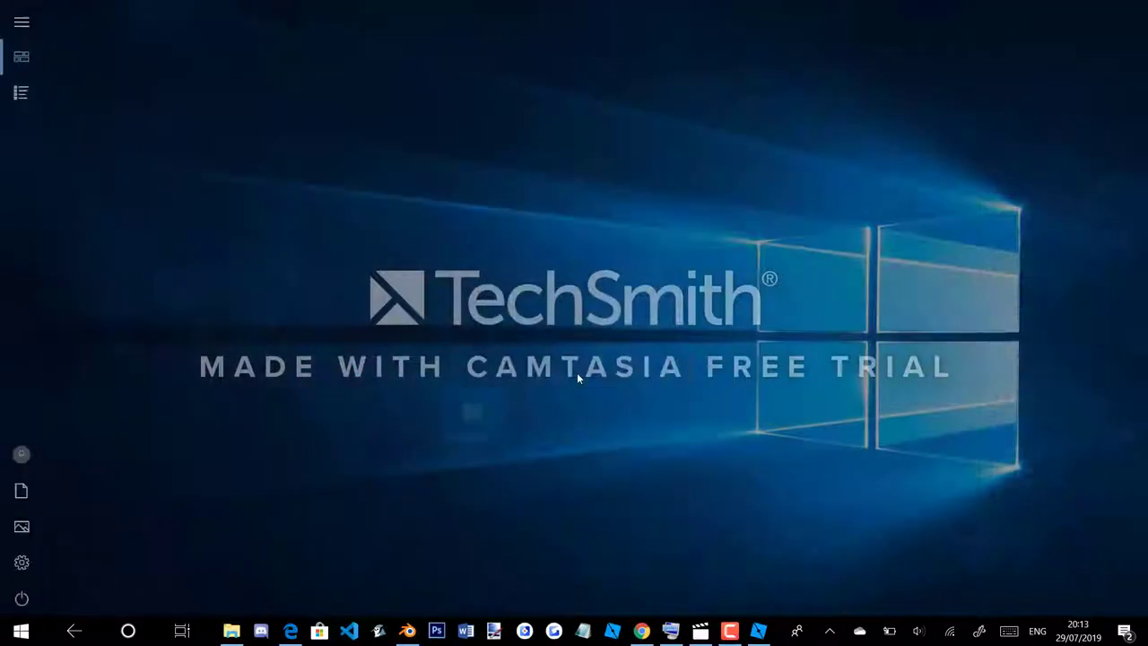
right_click(758, 630)
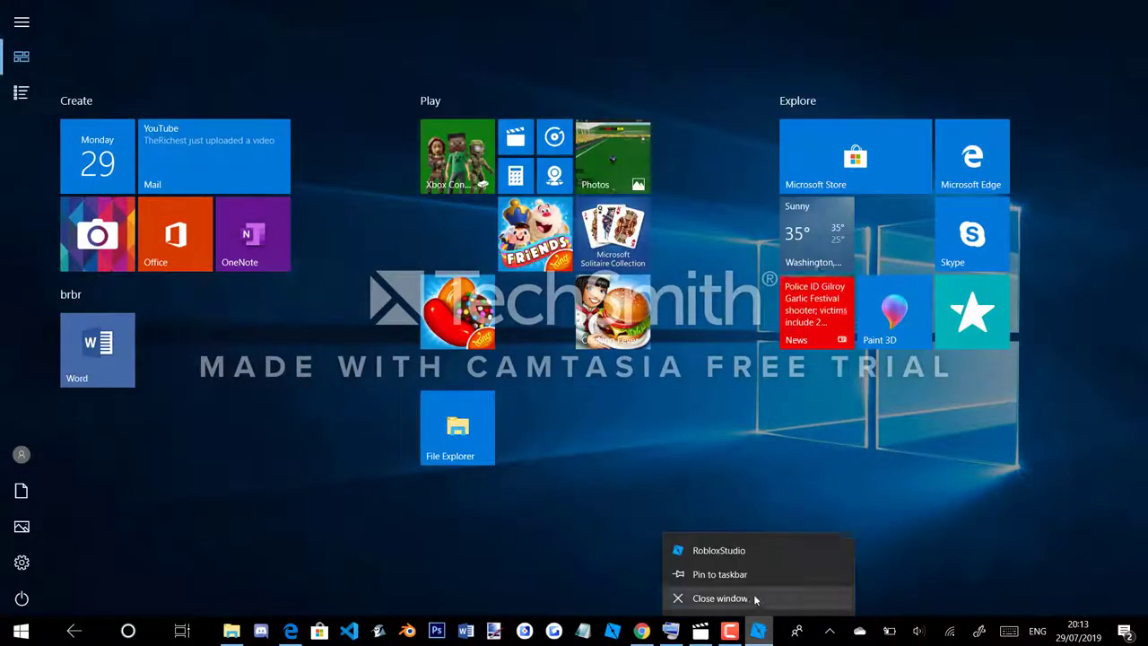
click(754, 598)
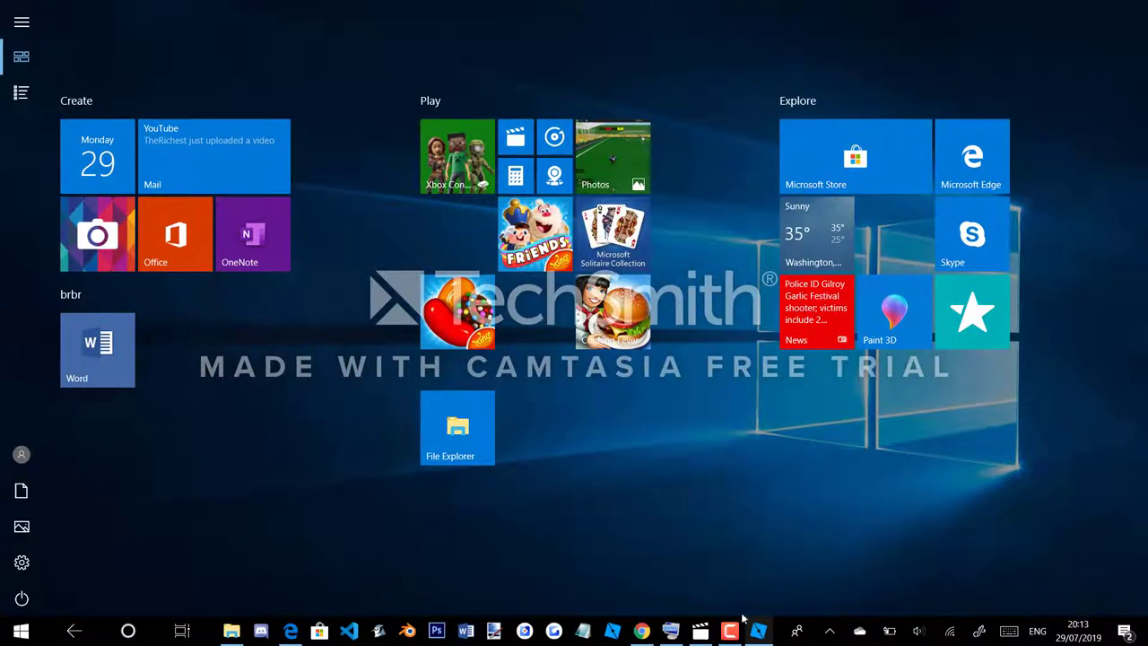
click(756, 628)
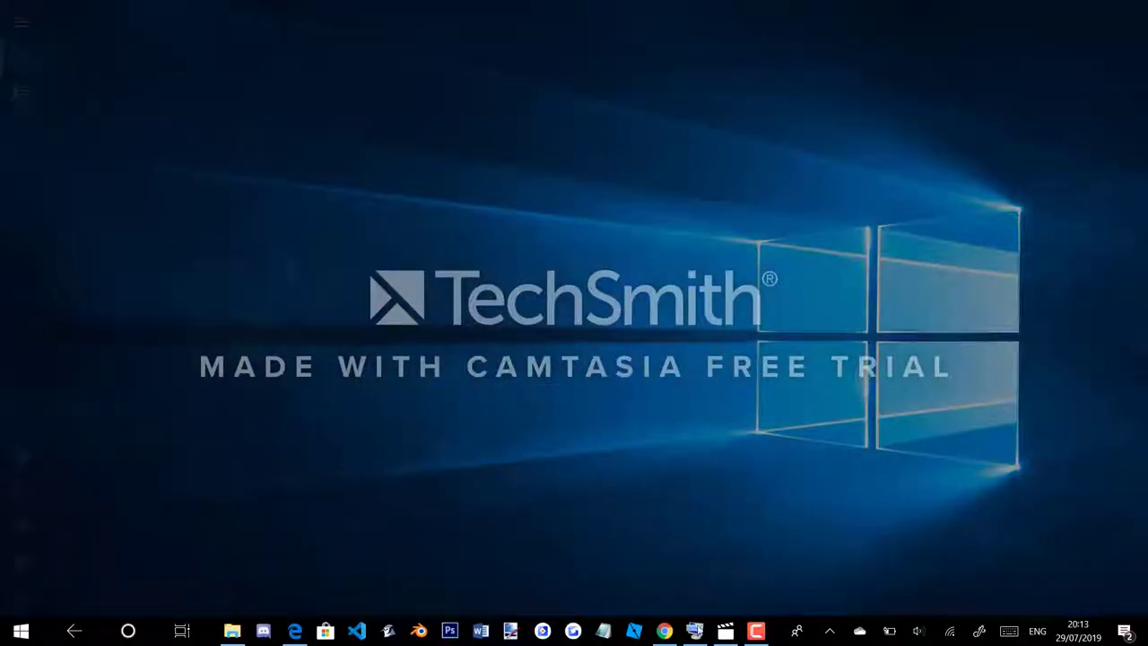
key(super)
text(4)
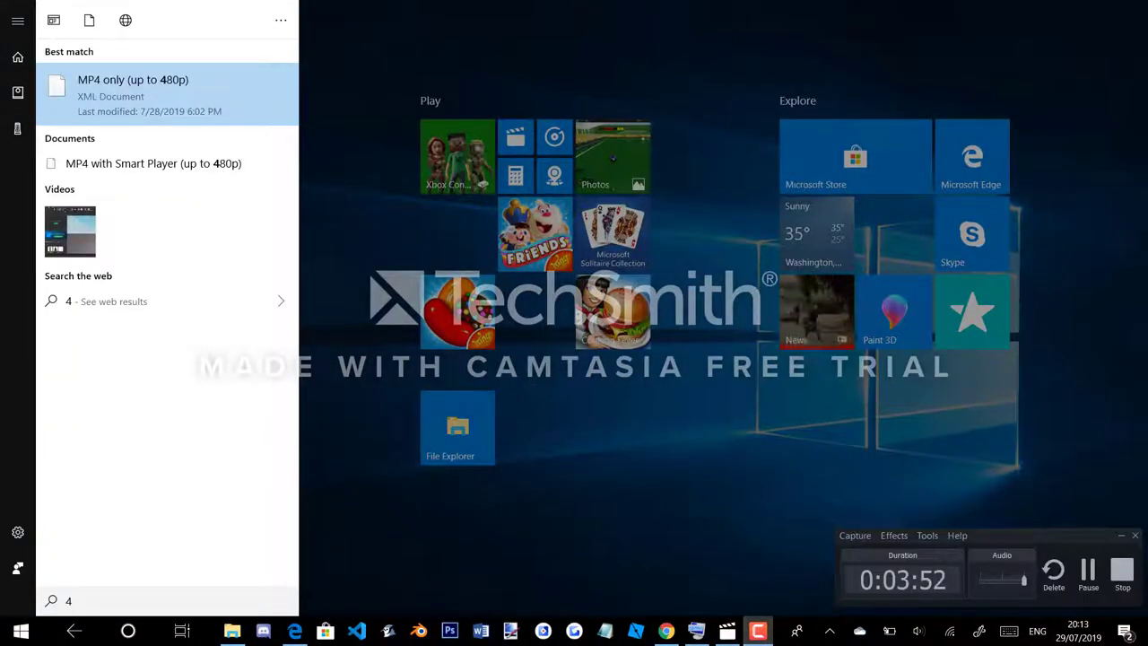